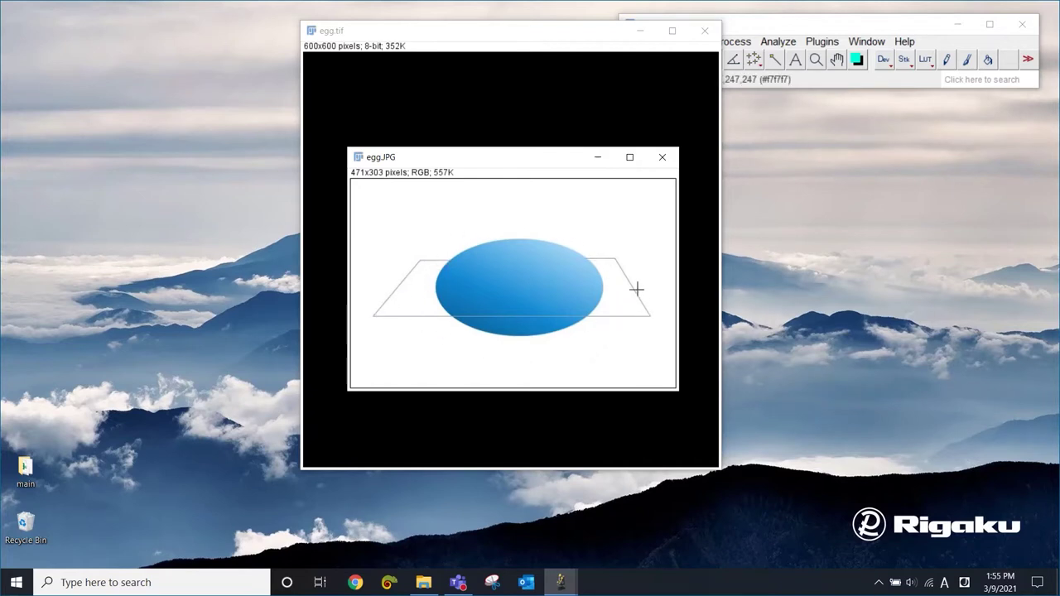
Step: Move egg.JPG to the left edge and place egg.tif beside it so both images show
drag(558, 159, 177, 176)
drag(513, 37, 538, 65)
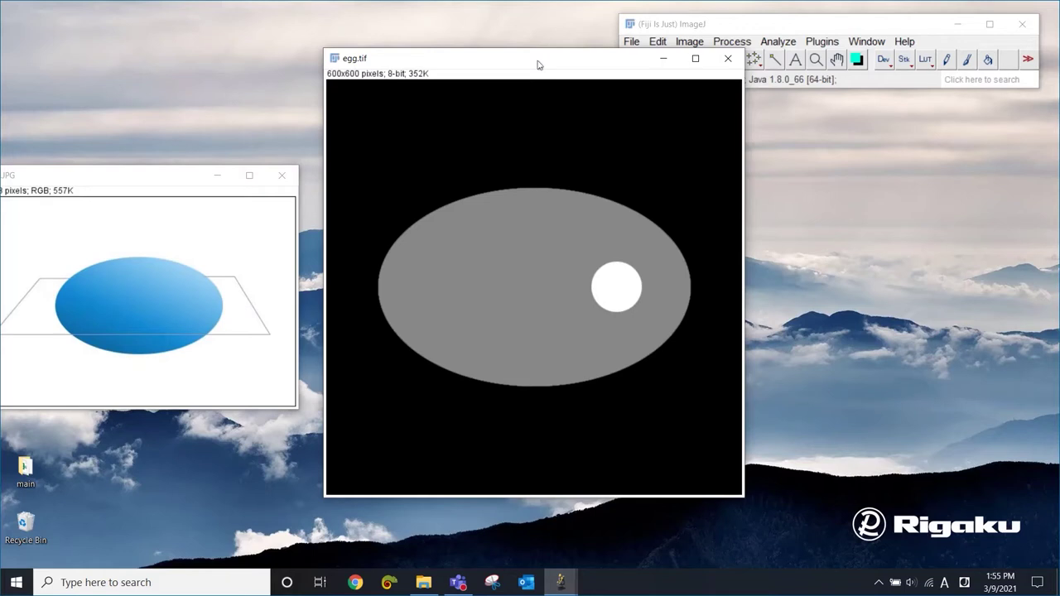
Step: Launch the Radon Transform plugin for egg.tif and position its settings to the right of the cross-section
click(861, 26)
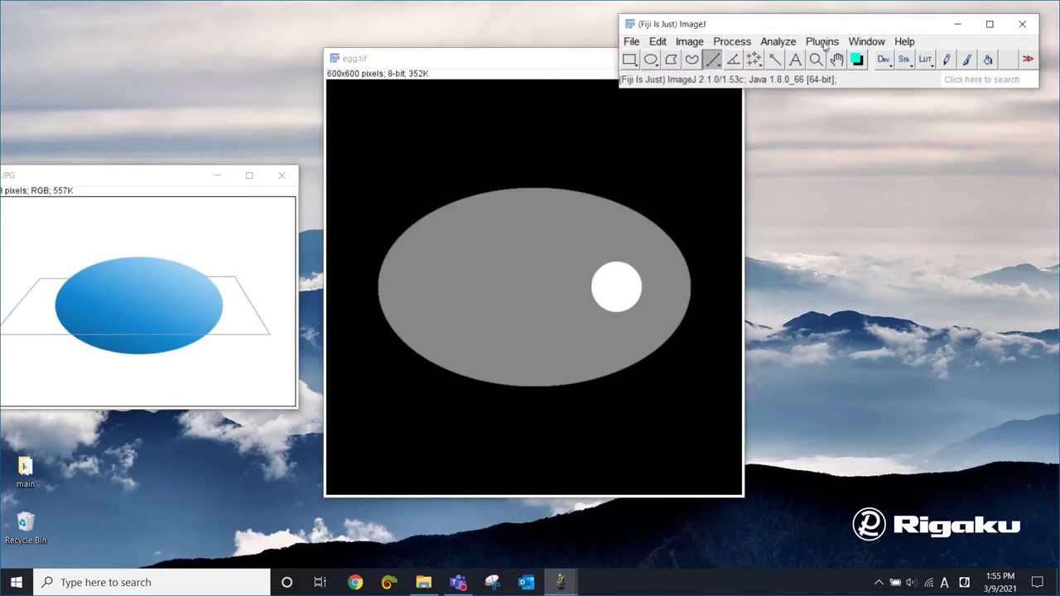
click(824, 41)
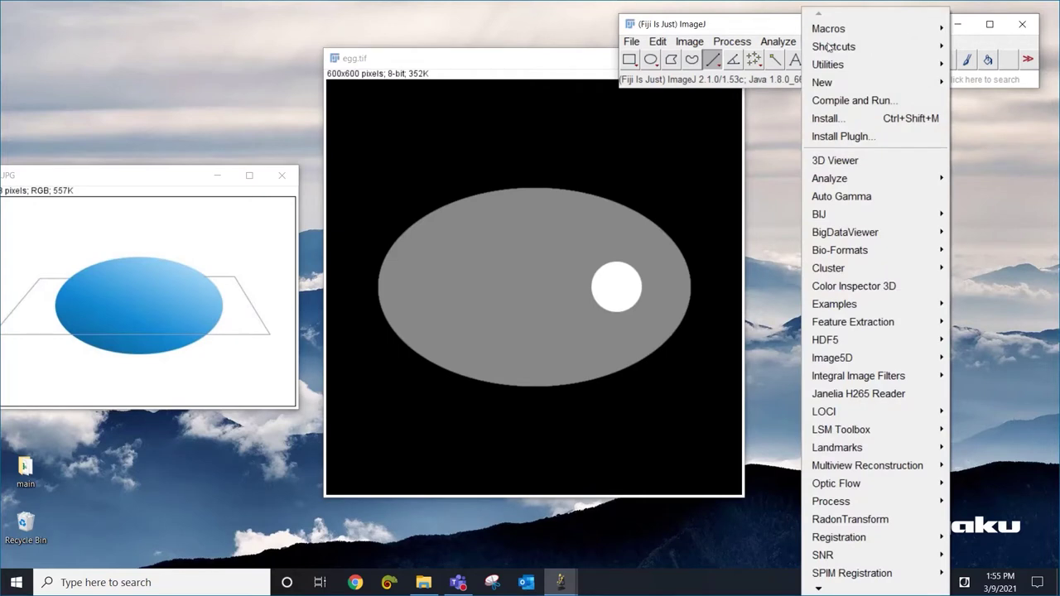
click(882, 520)
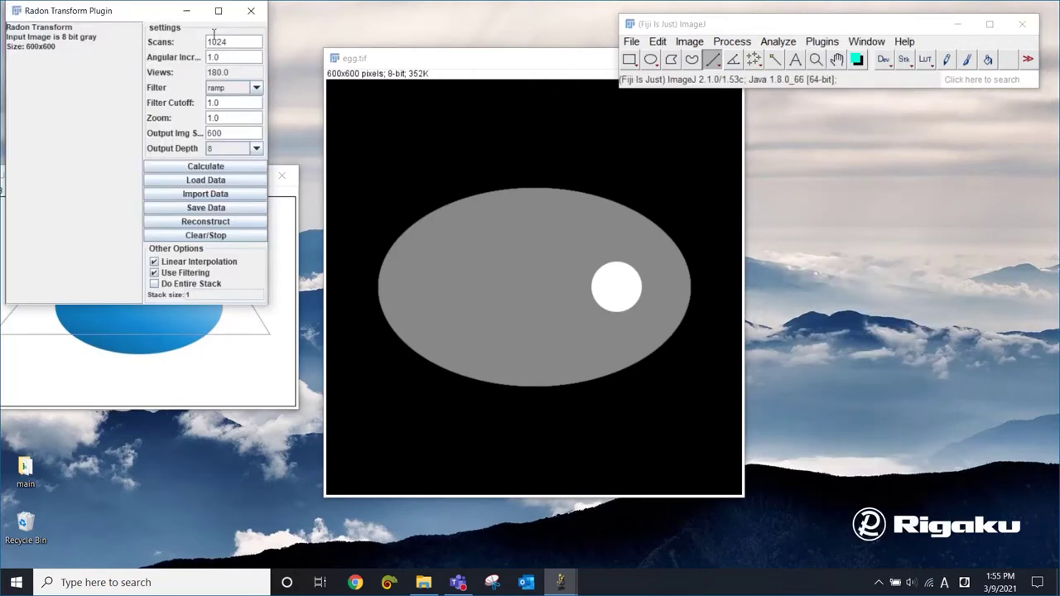
drag(113, 13, 873, 110)
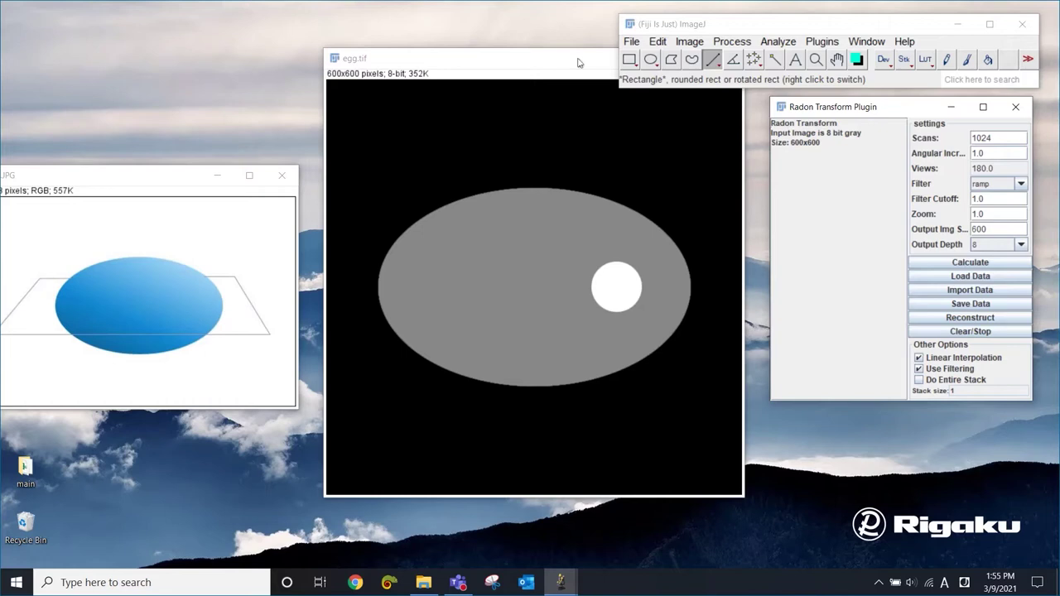
drag(579, 63, 569, 63)
drag(909, 111, 890, 109)
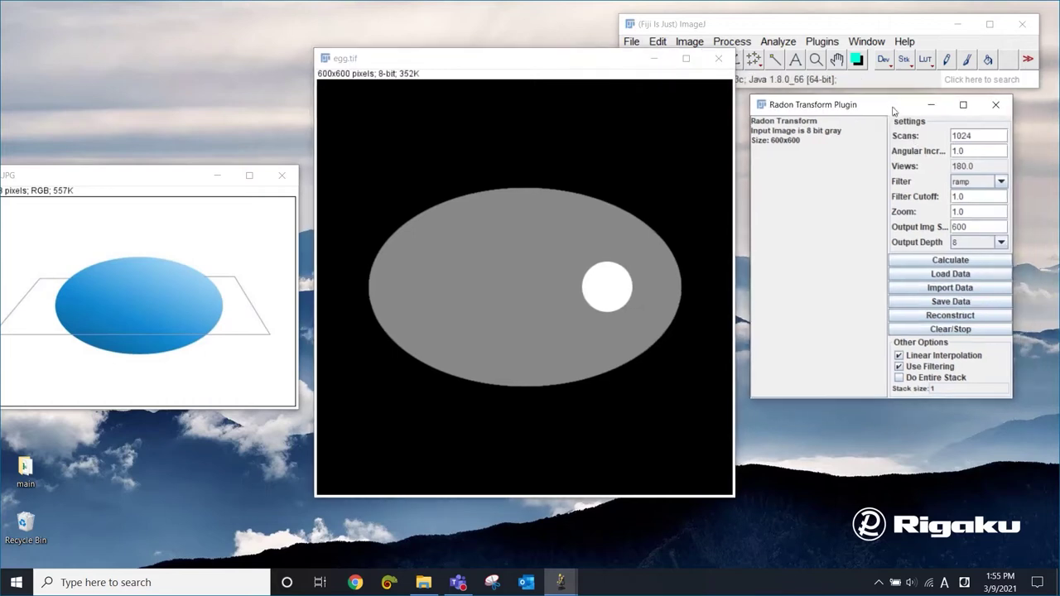
click(981, 151)
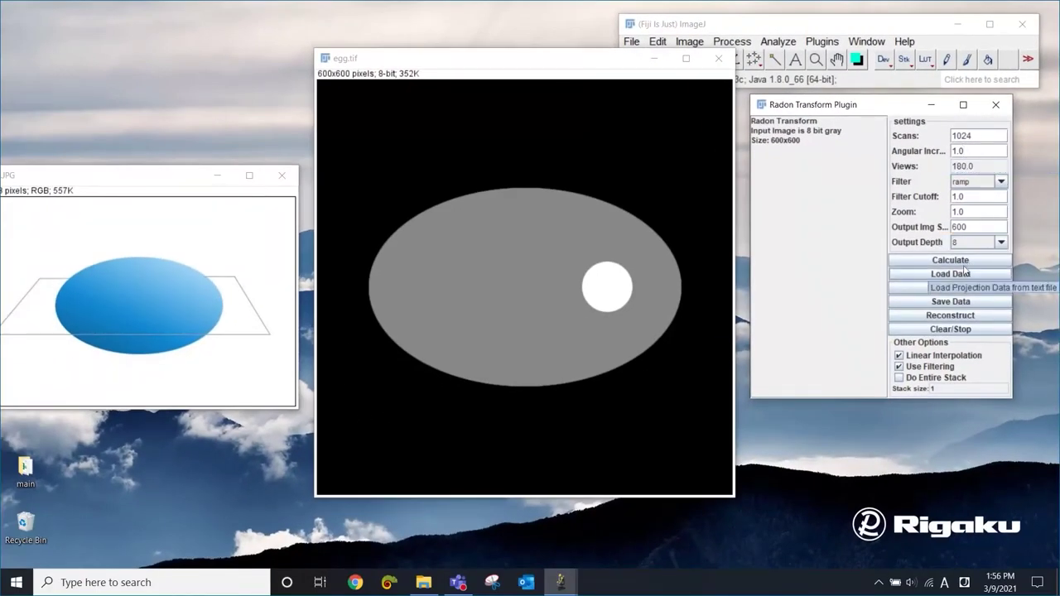
Step: Calculate the 180x1024 sinogram, widen its window and place it right of the cross-section
click(968, 262)
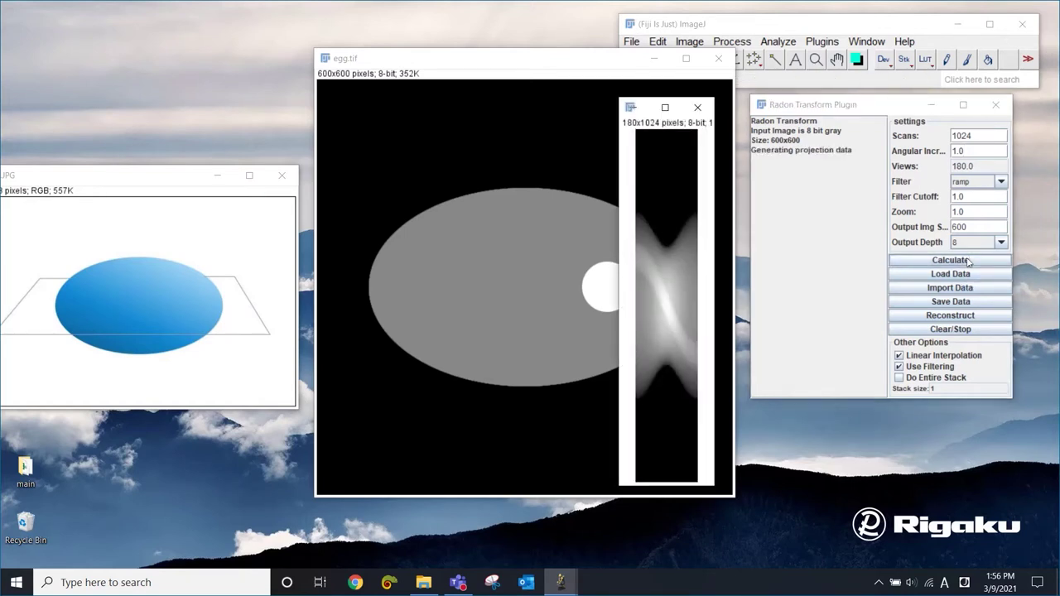
drag(714, 280, 812, 282)
drag(678, 109, 810, 95)
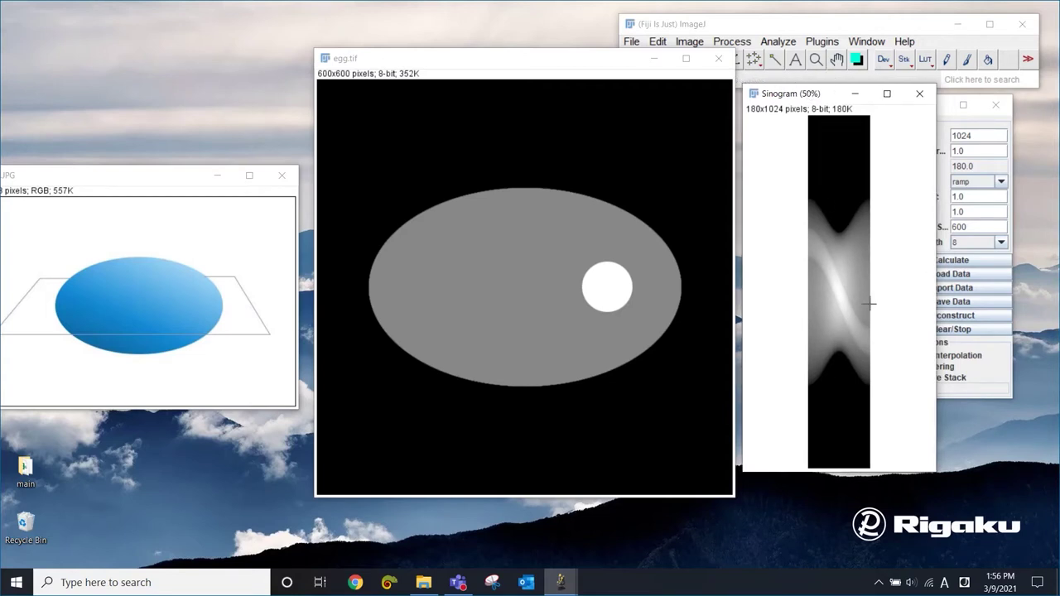
Step: Plot the profile of a vertical line along the sinogram's right edge, placed widened below the egg
click(805, 24)
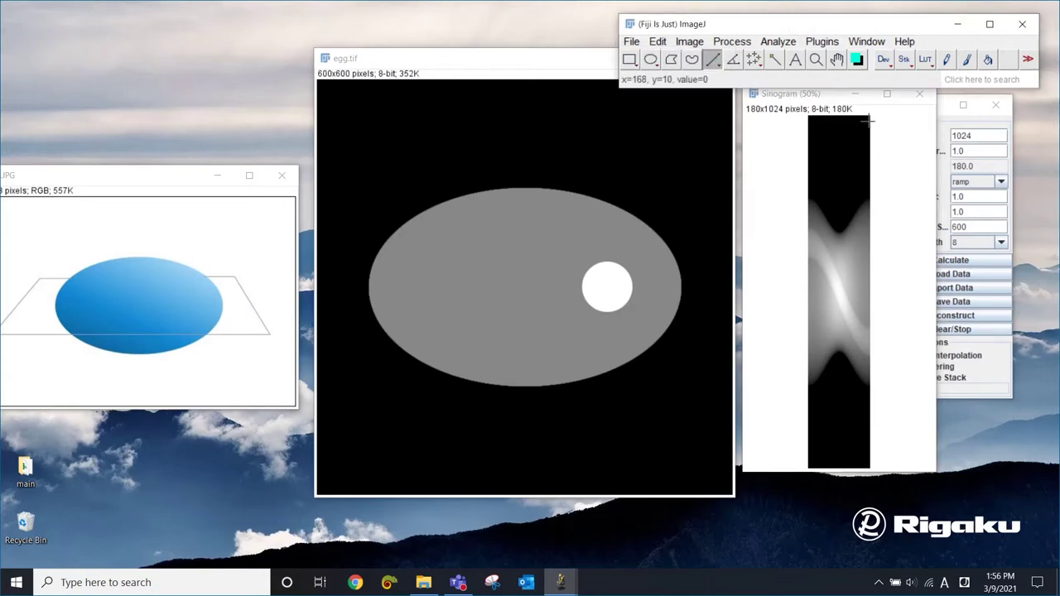
drag(869, 121, 869, 468)
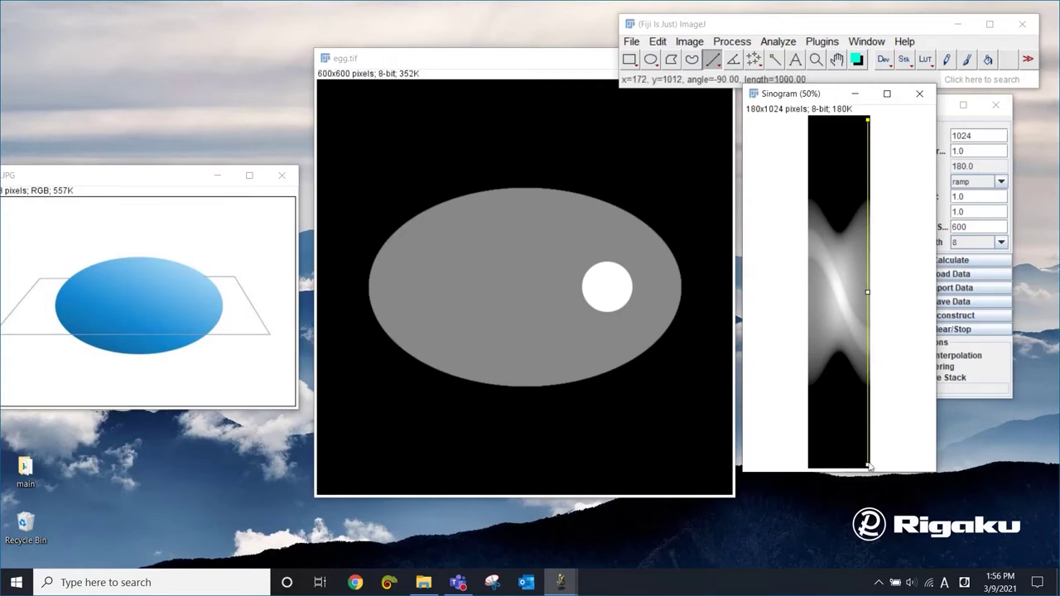
click(778, 41)
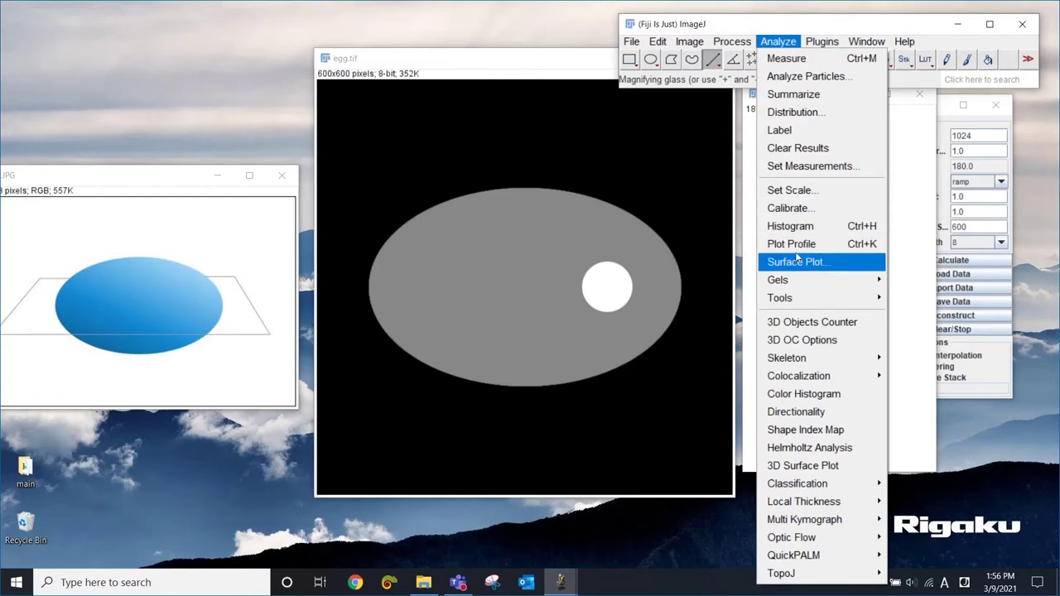
click(797, 244)
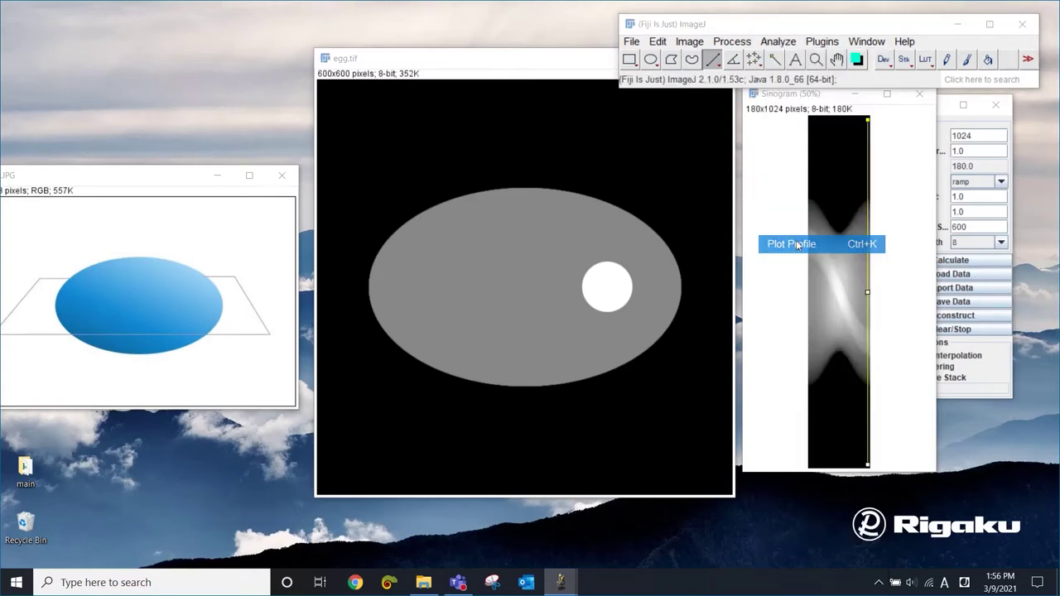
drag(900, 124, 551, 406)
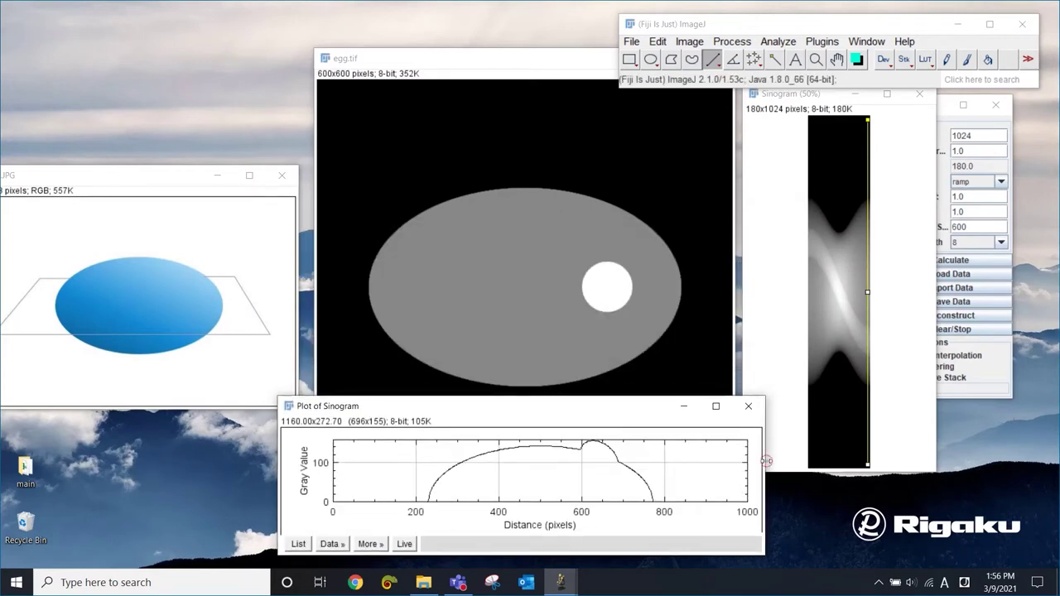
drag(764, 461, 903, 471)
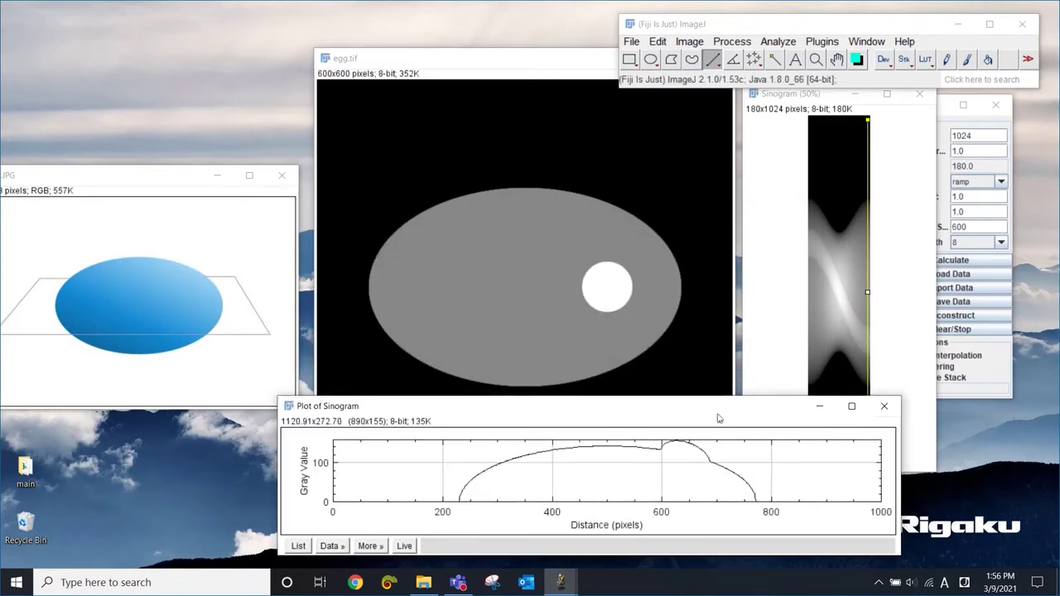
drag(714, 415, 631, 416)
click(593, 63)
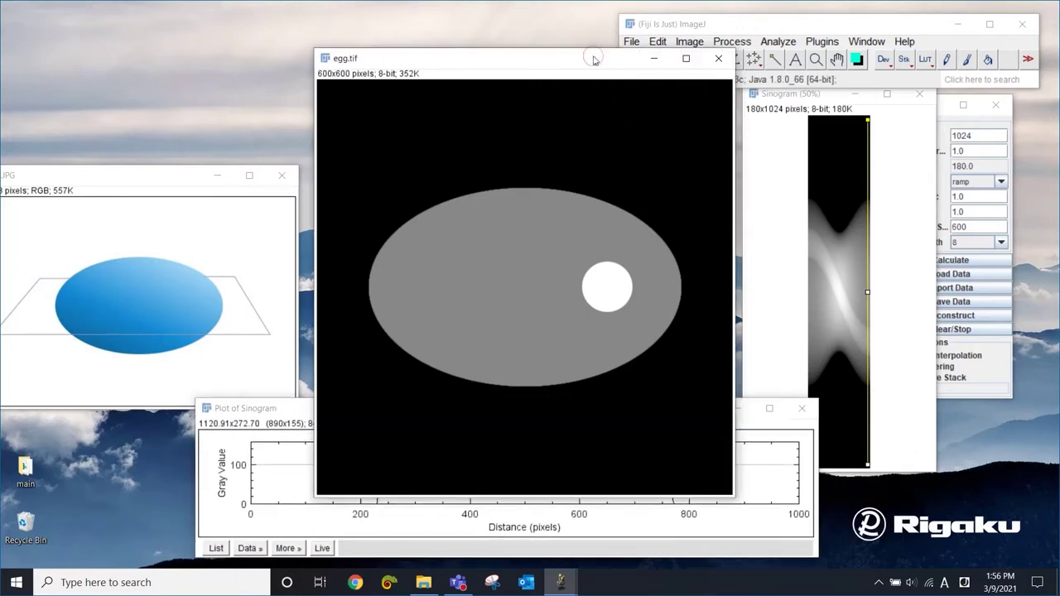
click(765, 437)
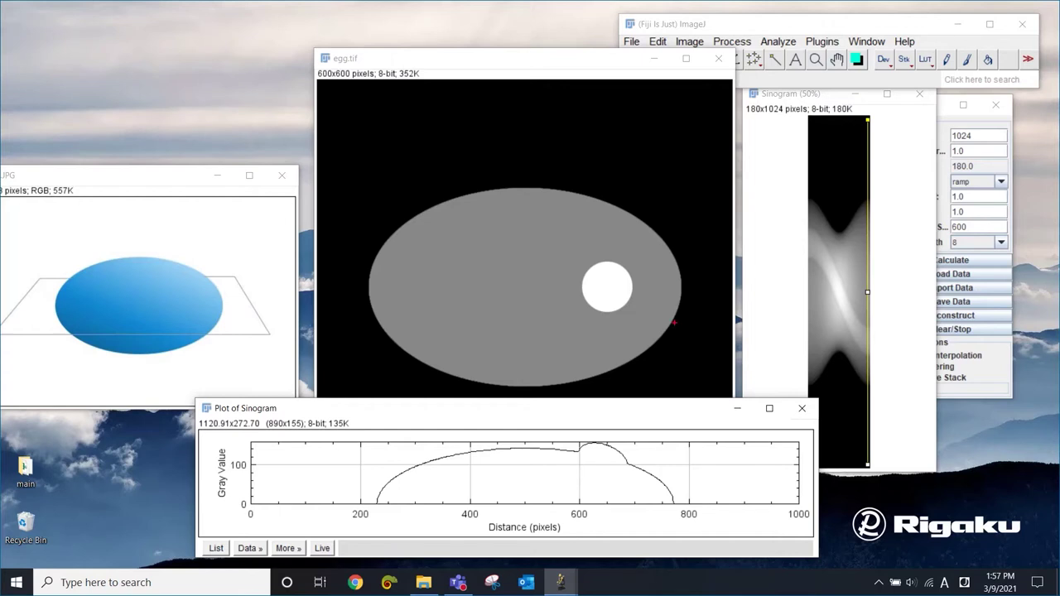
drag(706, 389, 709, 100)
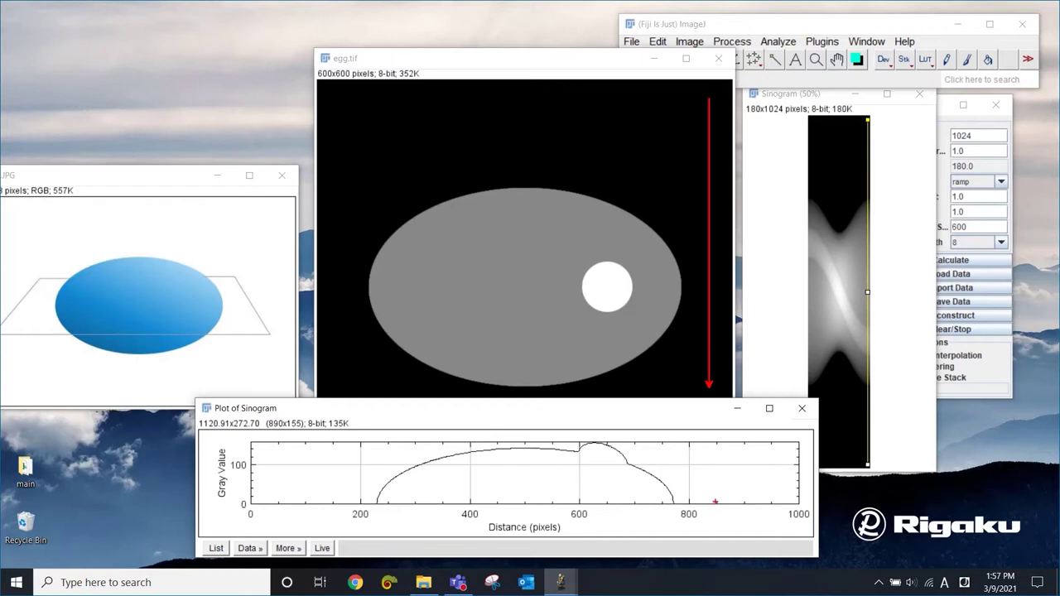
drag(667, 381, 663, 101)
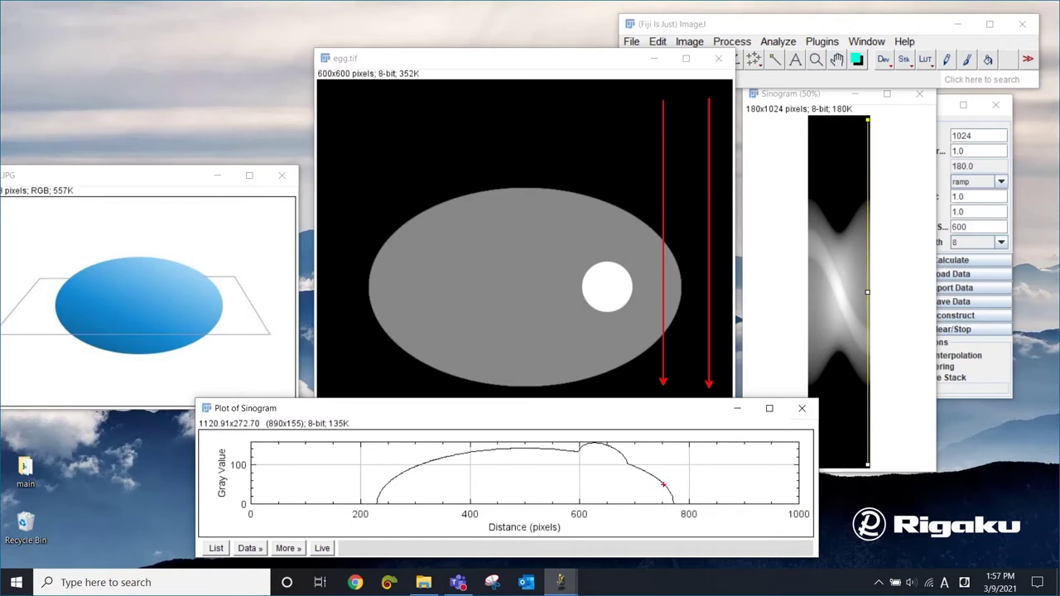
click(610, 387)
key(ctrl+b)
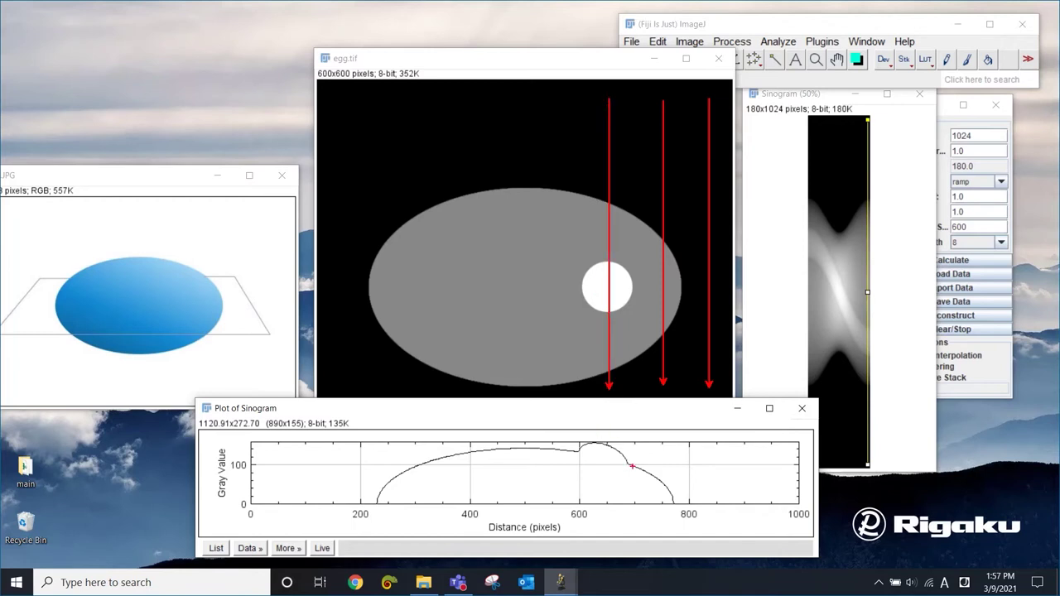
click(530, 395)
key(ctrl+b)
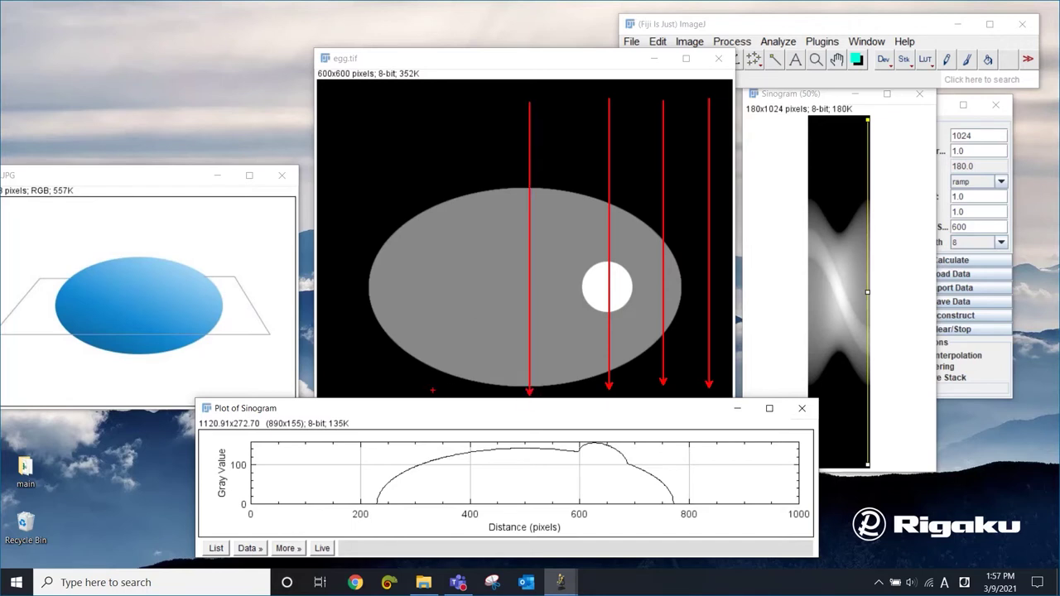
drag(428, 389, 431, 105)
key(ctrl+b)
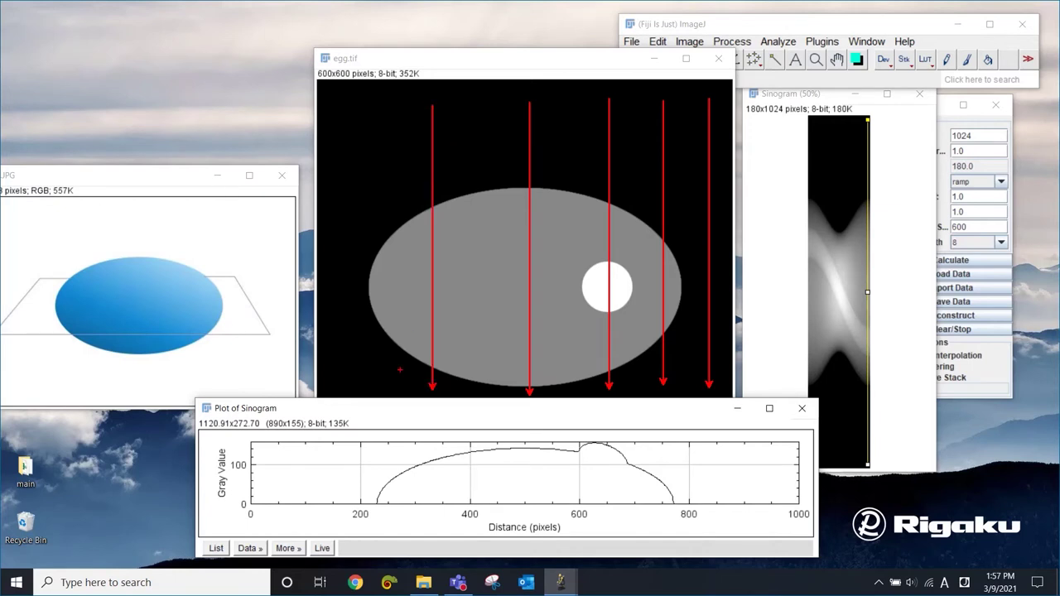
drag(382, 382, 382, 108)
key(ctrl+b)
drag(337, 384, 339, 111)
key(ctrl+b)
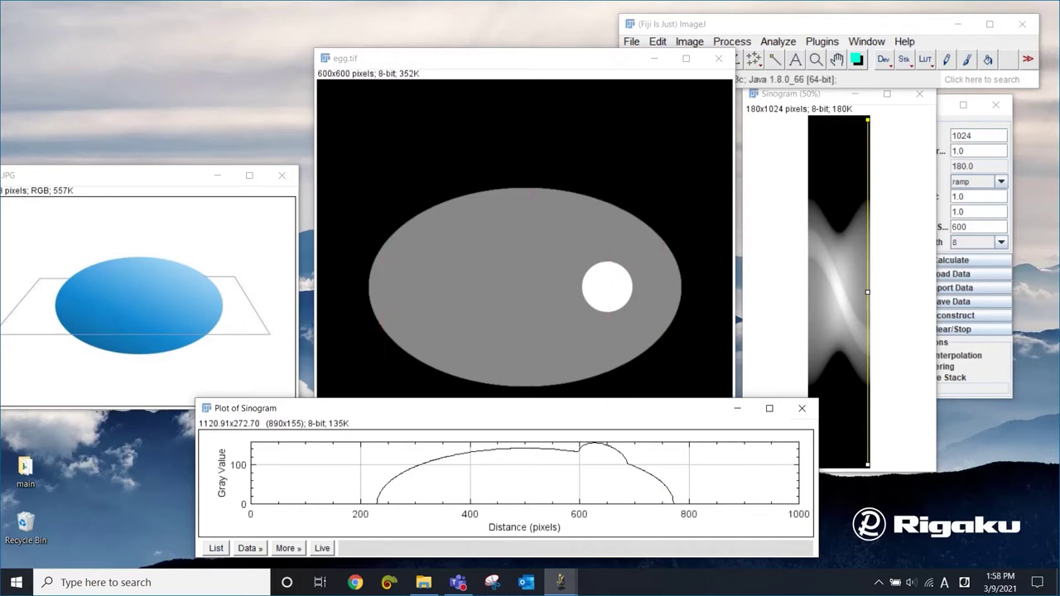
Step: Move the line to the sinogram's centre, plot its profile with Ctrl+K, and shrink it to the upper right
click(786, 106)
drag(869, 297, 839, 294)
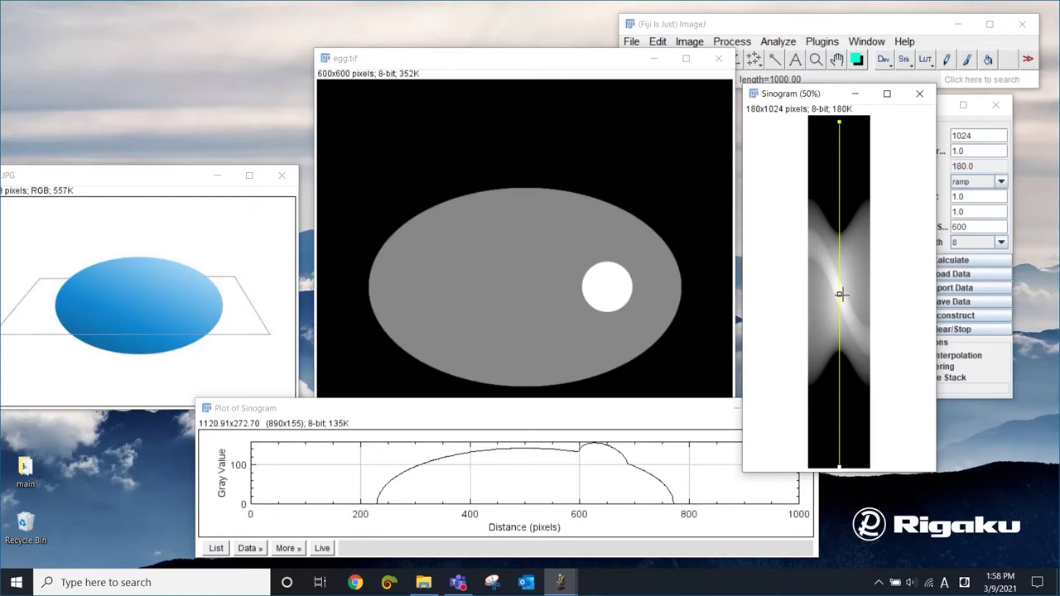
key(ctrl+k)
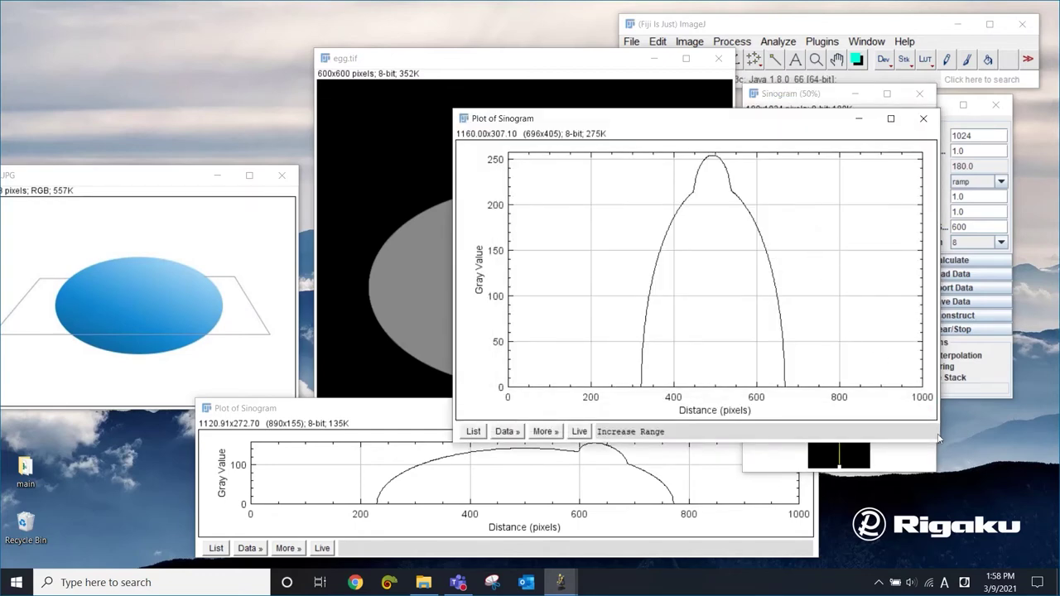
drag(724, 130, 809, 132)
drag(537, 116, 647, 216)
drag(784, 213, 843, 150)
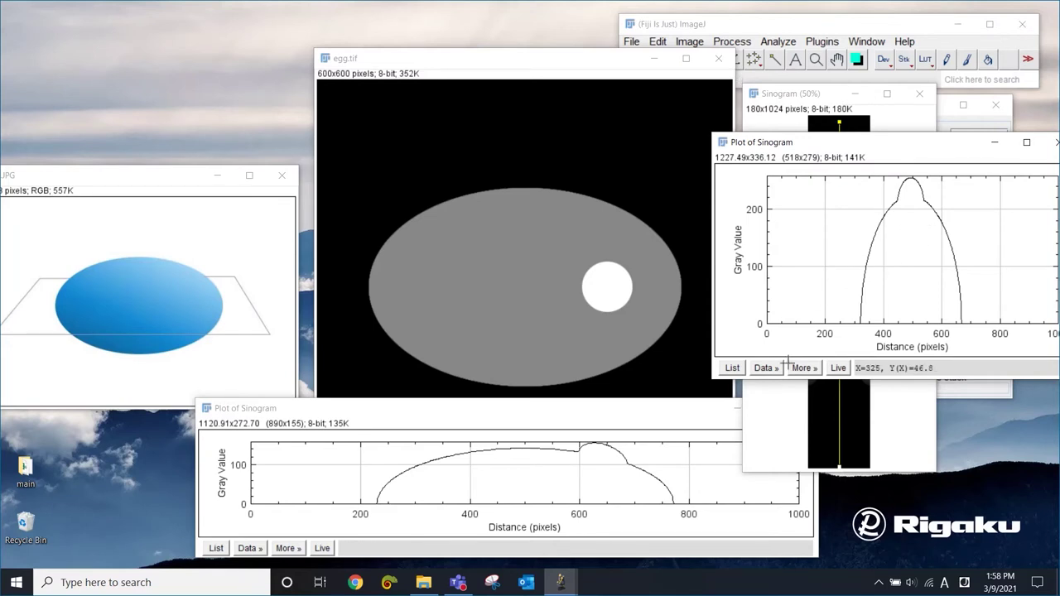
Step: Close the first sinogram profile plot and move the centre-line plot to the middle
click(616, 428)
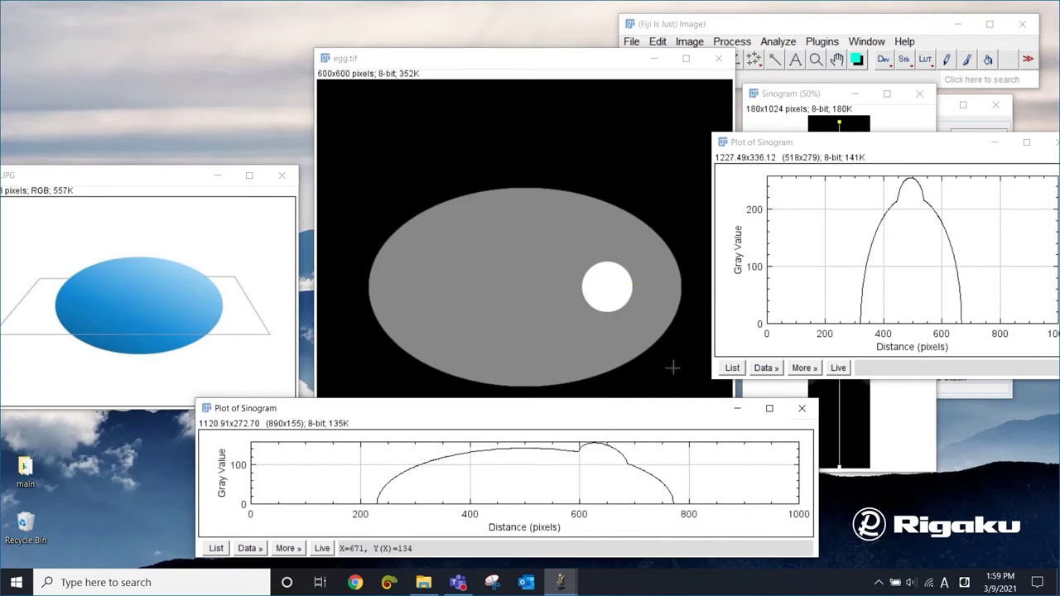
click(804, 412)
drag(828, 143, 484, 313)
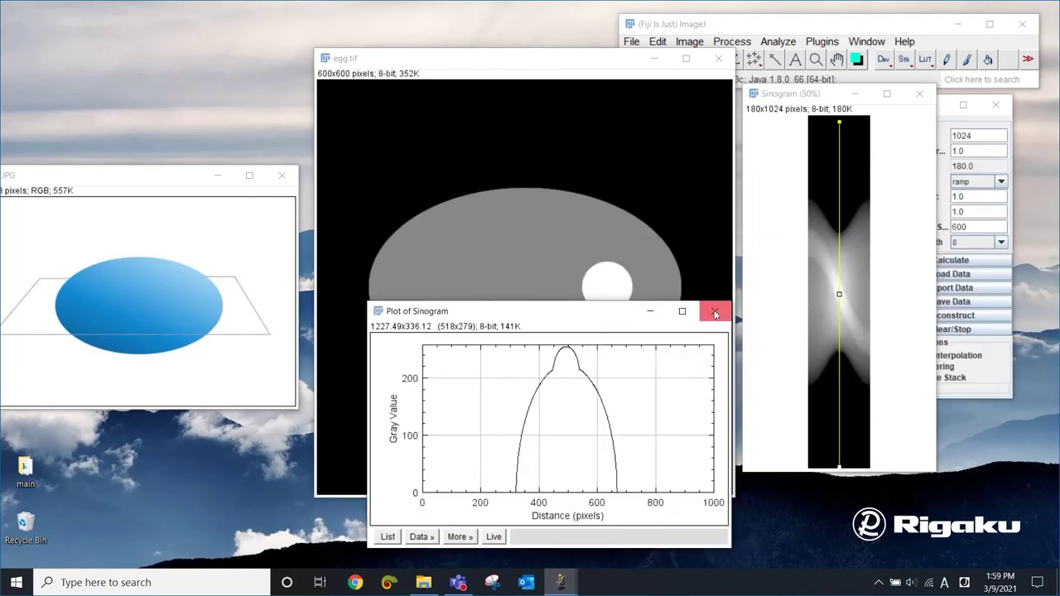
Step: Close the old sinogram windows, set angular increment to 90, and calculate the 2-view sinogram
click(714, 311)
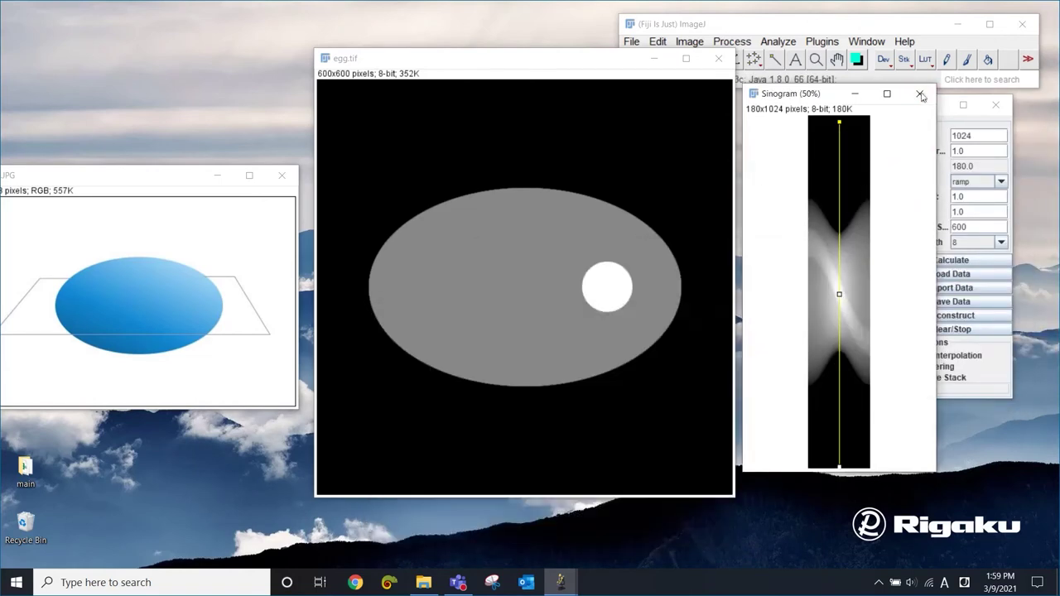
click(920, 94)
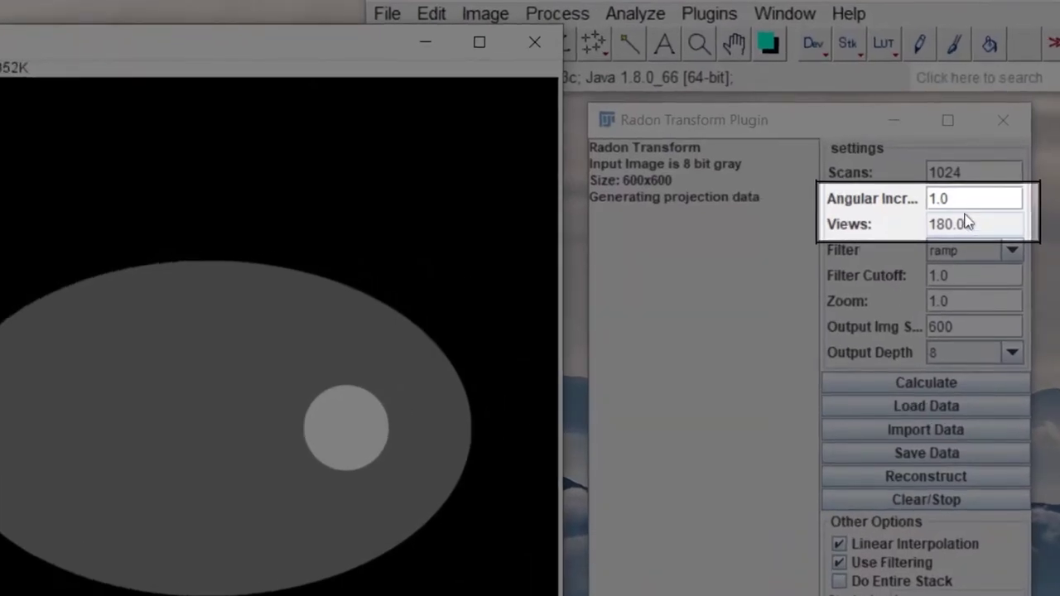
drag(973, 195, 833, 203)
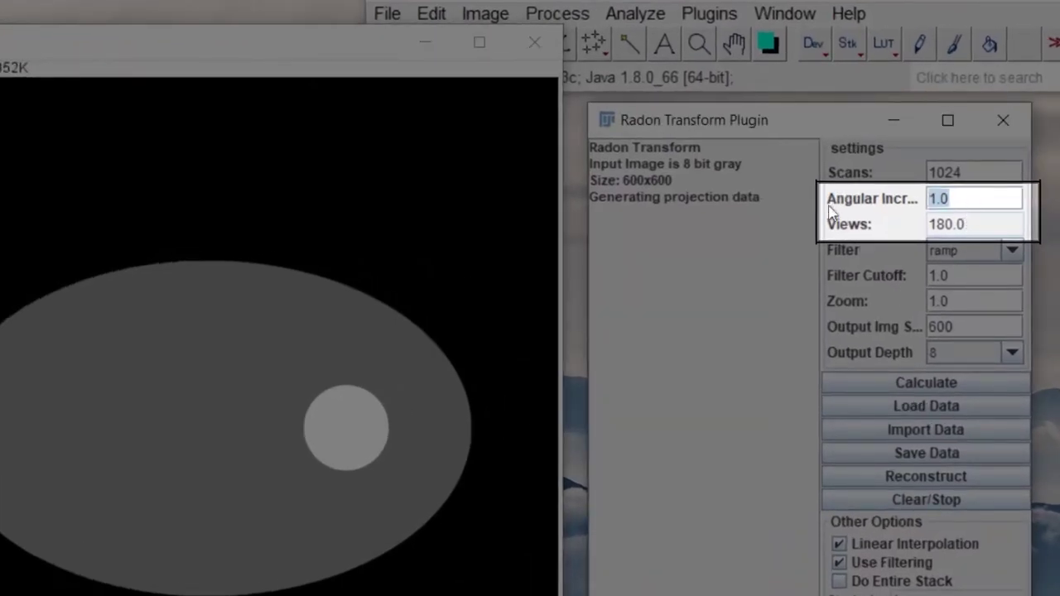
text(90)
key(Return)
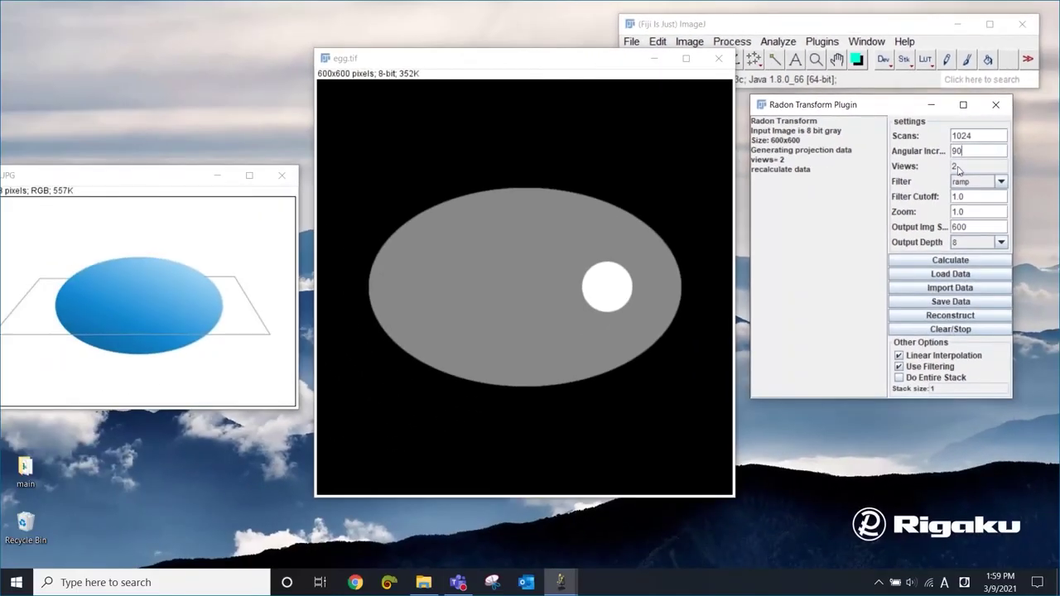
click(952, 262)
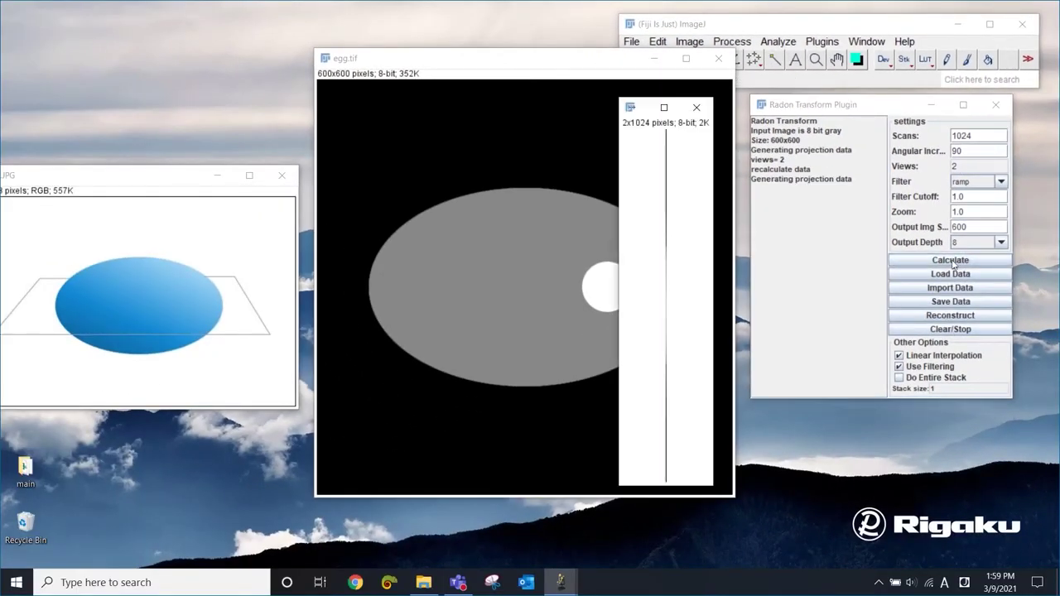
drag(512, 59, 231, 64)
click(683, 209)
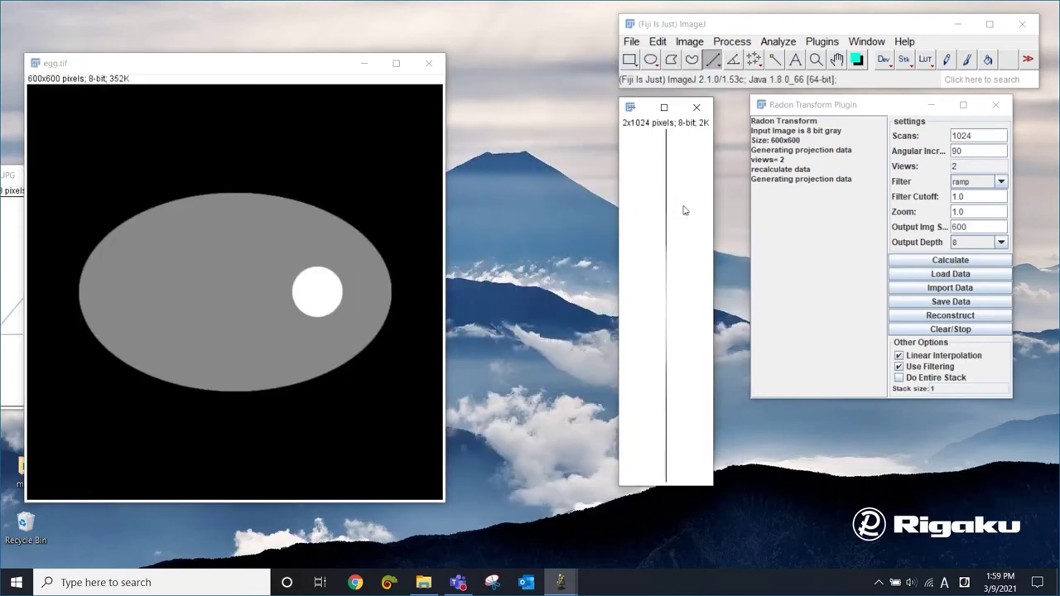
Step: Reconstruct the egg from the 2-view sinogram and place the result beside egg.tif
click(950, 318)
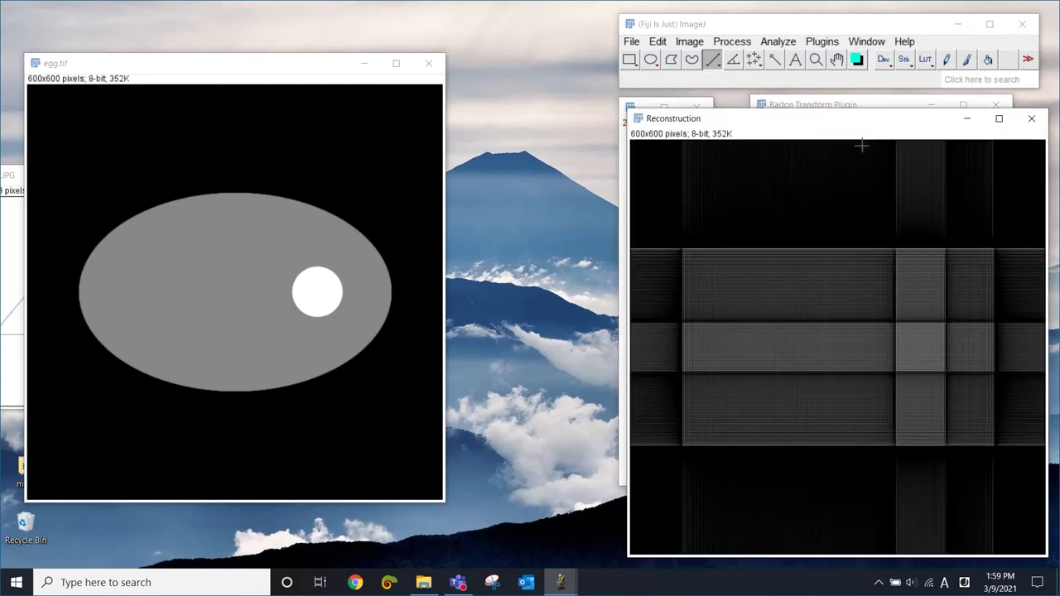
drag(843, 129, 722, 79)
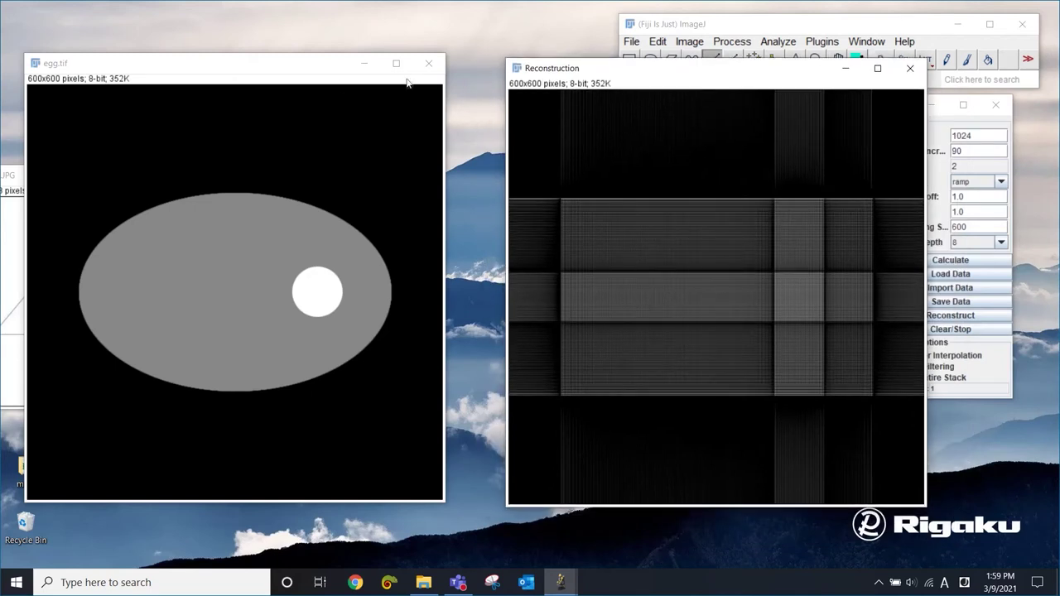
drag(284, 65, 325, 67)
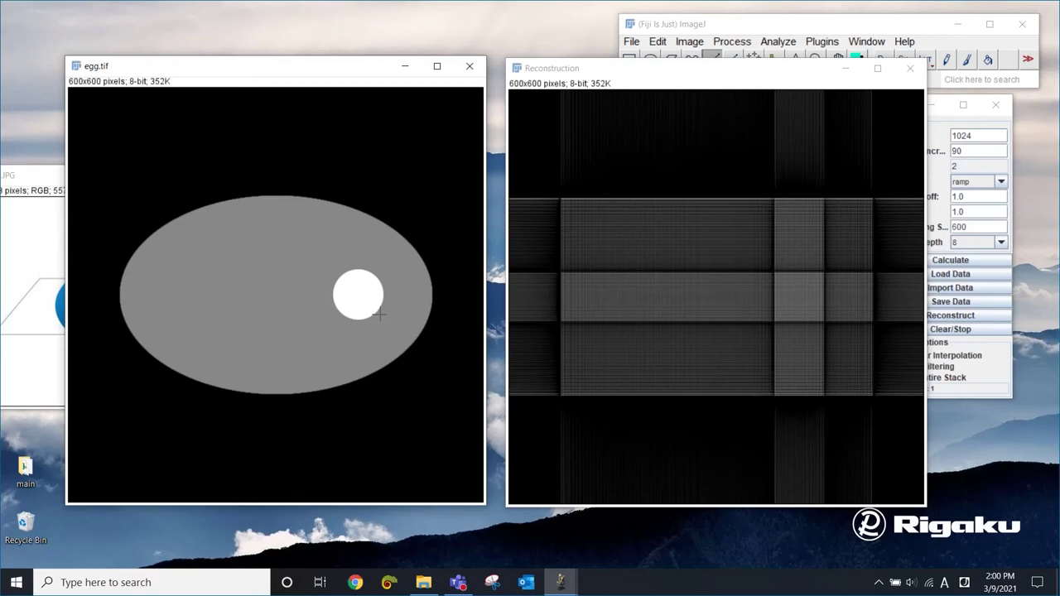
Step: Line up the 2-projection reconstruction next to the original egg image
drag(350, 66, 294, 66)
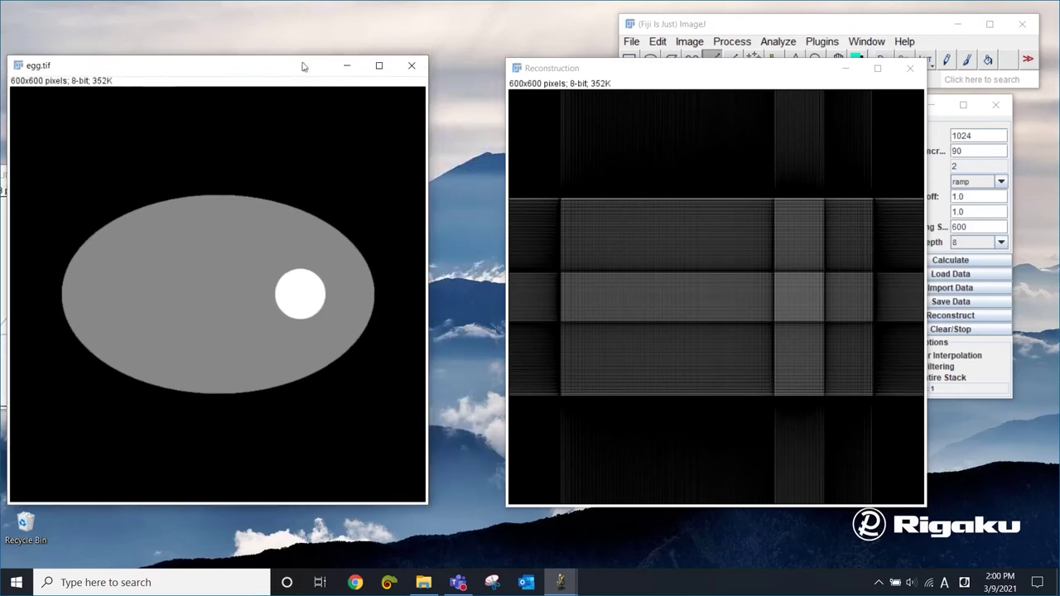
drag(663, 68, 517, 67)
click(837, 312)
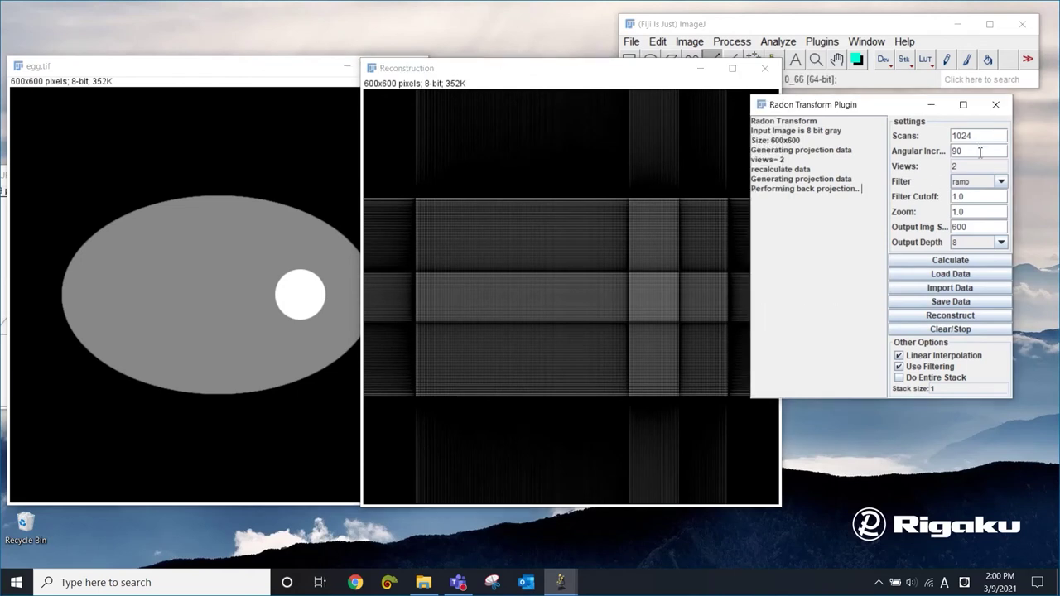
Step: Set the angular increment to 30 and calculate the 6-view sinogram
click(980, 151)
key(BackSpace)
key(BackSpace)
text(30)
key(Return)
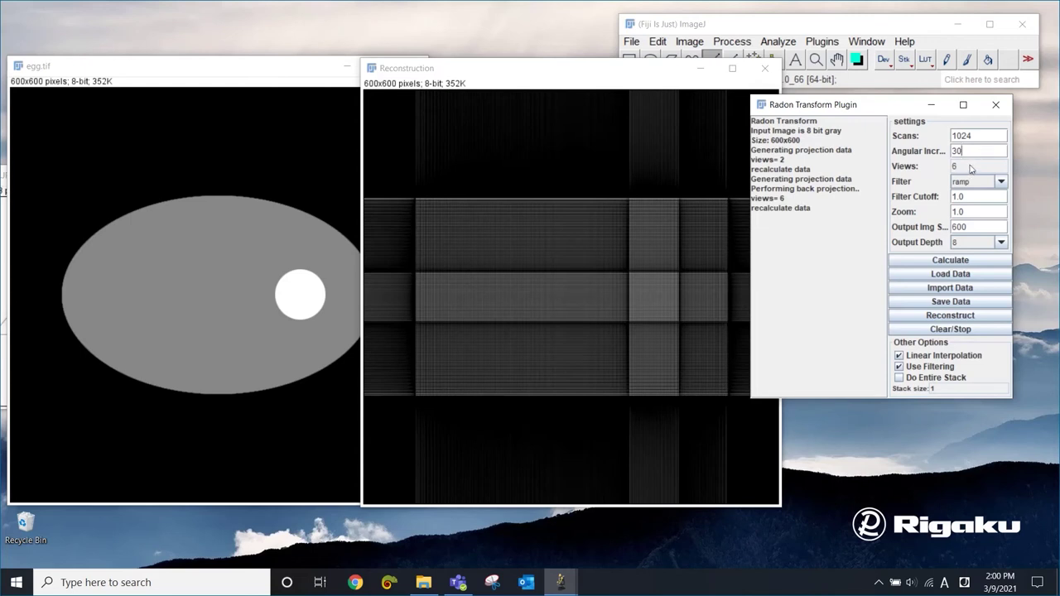
click(206, 67)
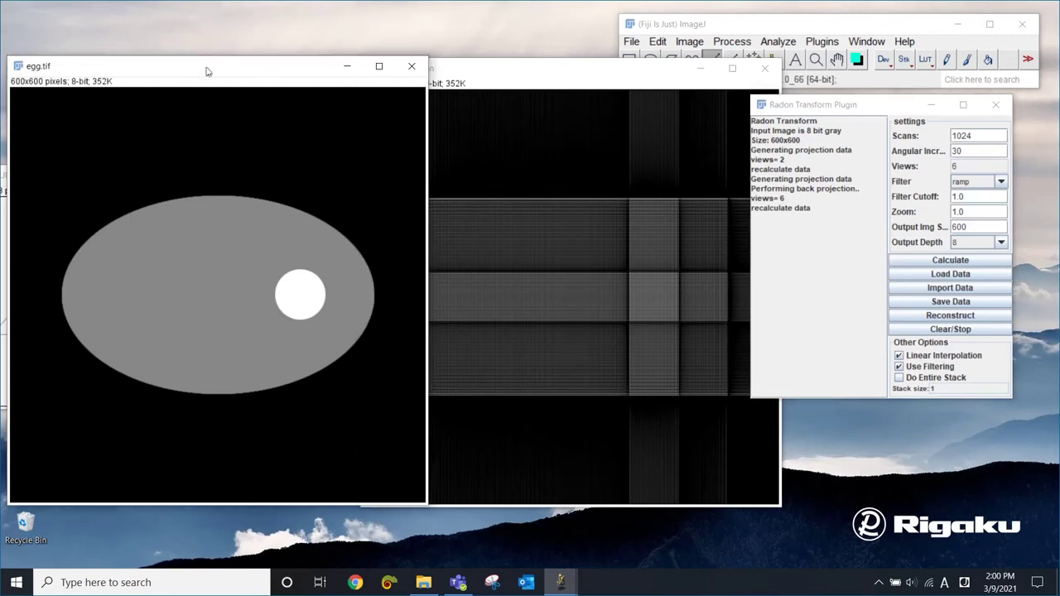
click(859, 105)
click(957, 261)
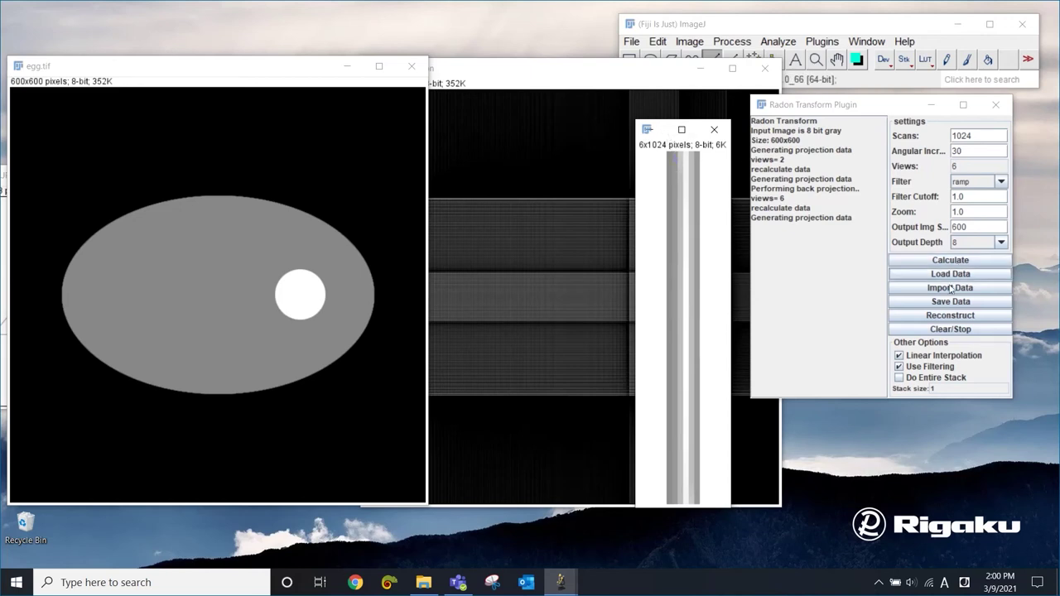
Step: Reconstruct the egg from the 6-view sinogram and move the sinogram out of the way
click(951, 318)
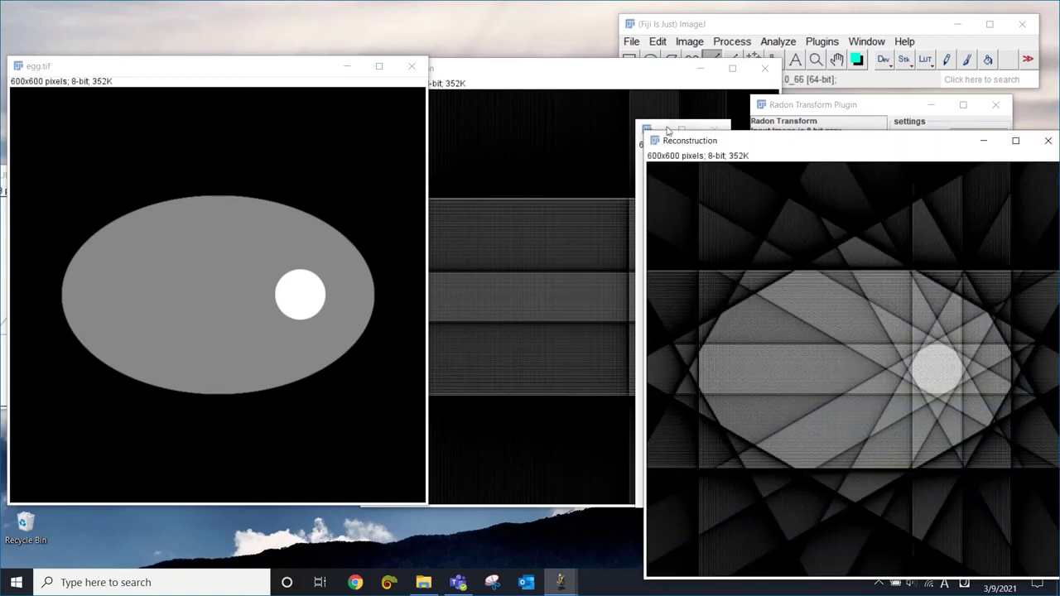
drag(667, 128, 492, 10)
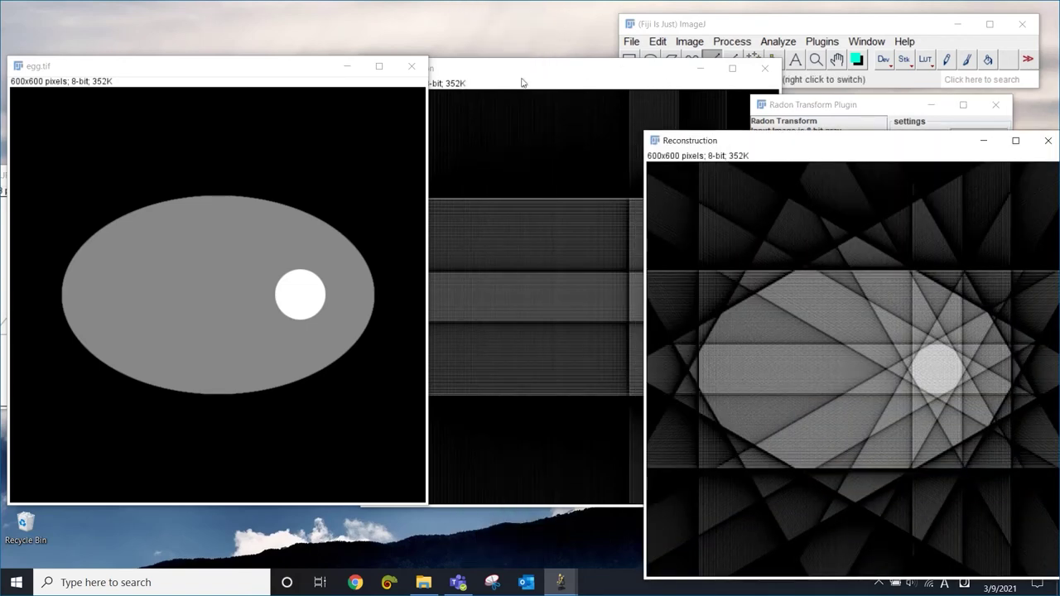
drag(500, 71, 384, 72)
Step: Zoom egg.tif and both reconstructions to 75% and arrange them in a row
click(150, 67)
key(minus)
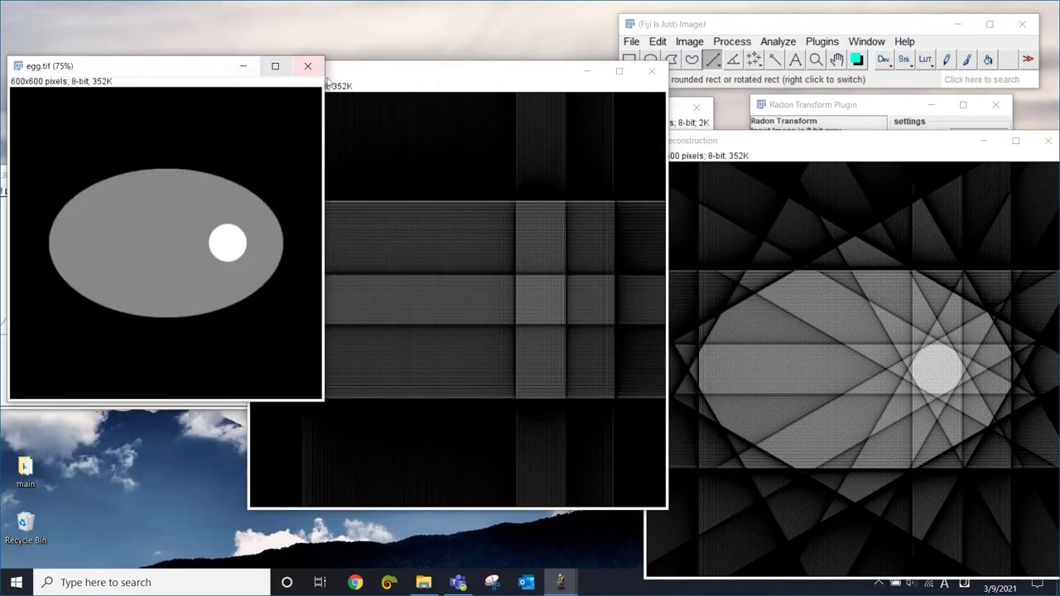
click(420, 73)
key(minus)
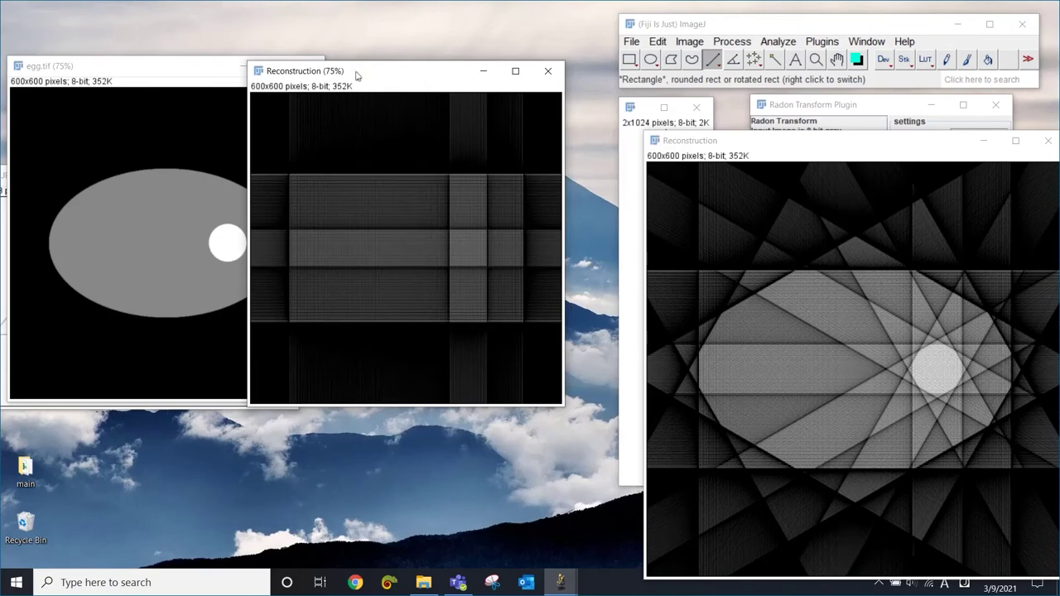
drag(356, 76, 402, 72)
drag(770, 144, 743, 76)
key(minus)
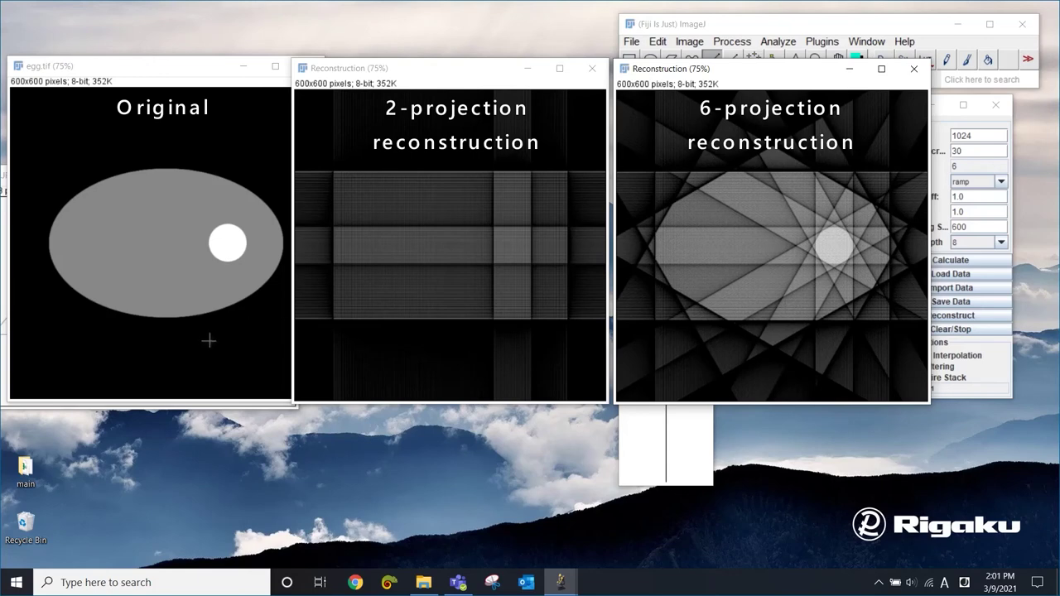
Step: Set the Angular Incr. to 1° and calculate the 180-view sinogram of egg.tif
click(146, 68)
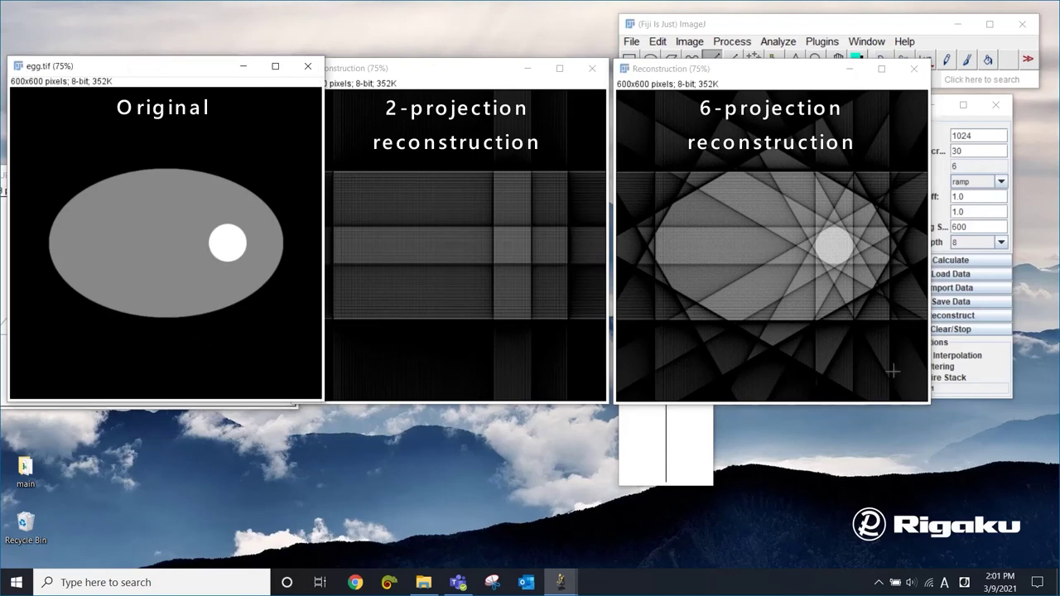
click(1007, 380)
drag(976, 151, 920, 151)
text(1)
key(Return)
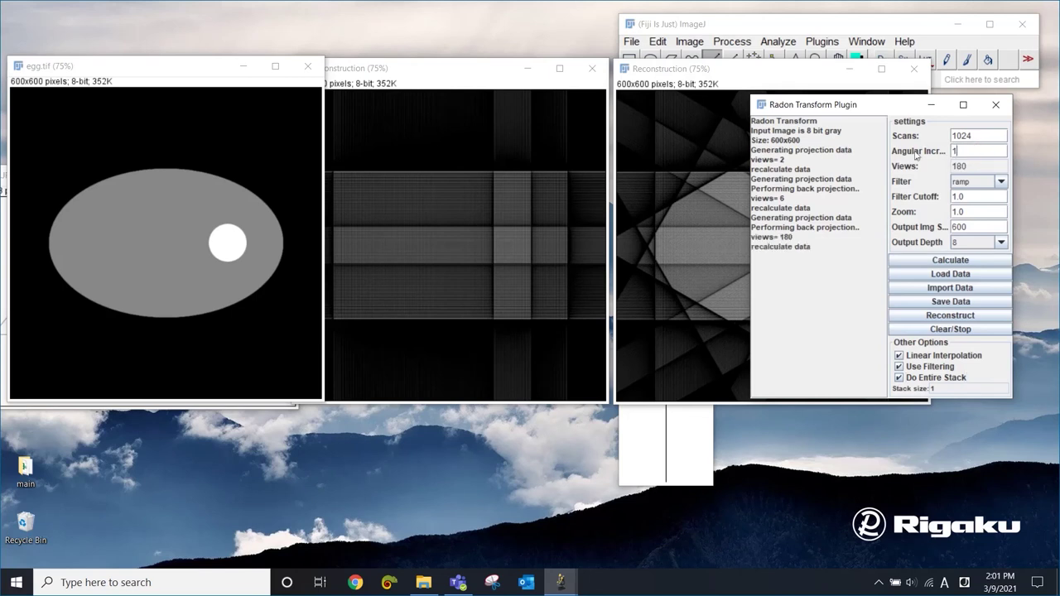
click(953, 261)
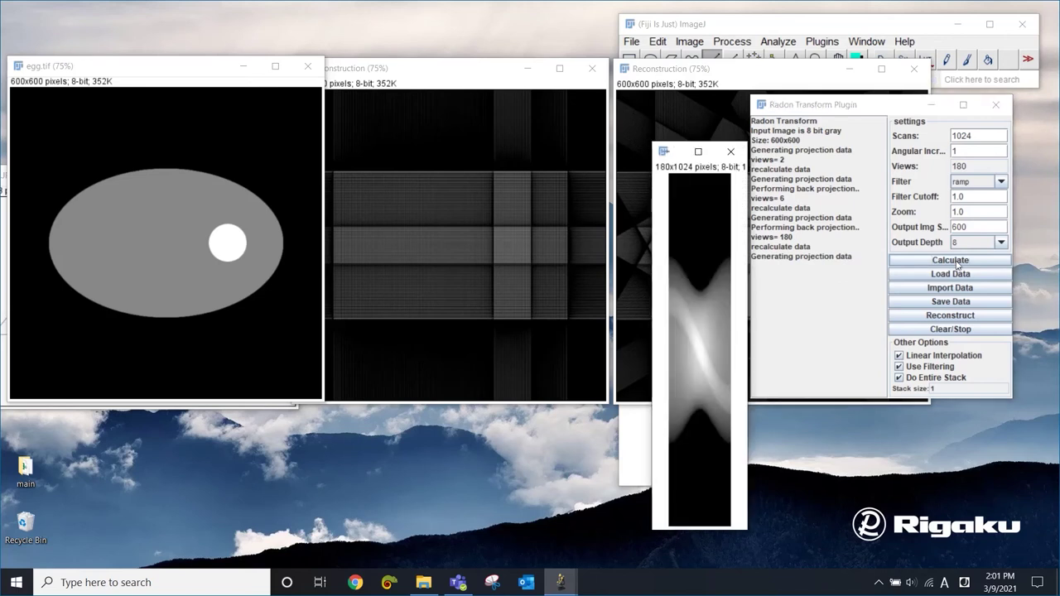
Step: Reconstruct the egg from the 180-view sinogram and shrink the result to 75%
click(975, 319)
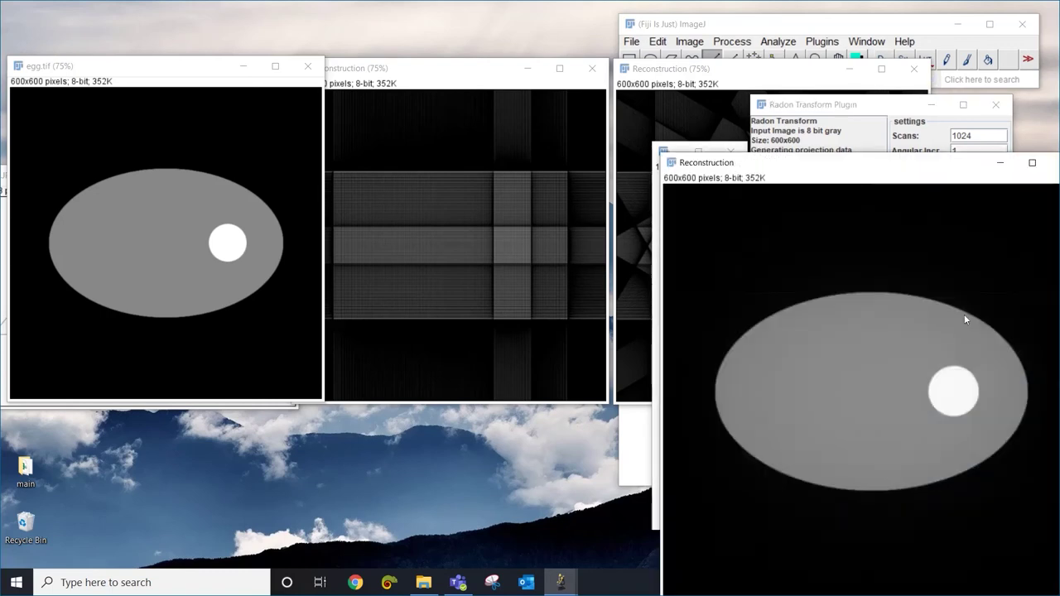
drag(881, 162, 752, 106)
key(minus)
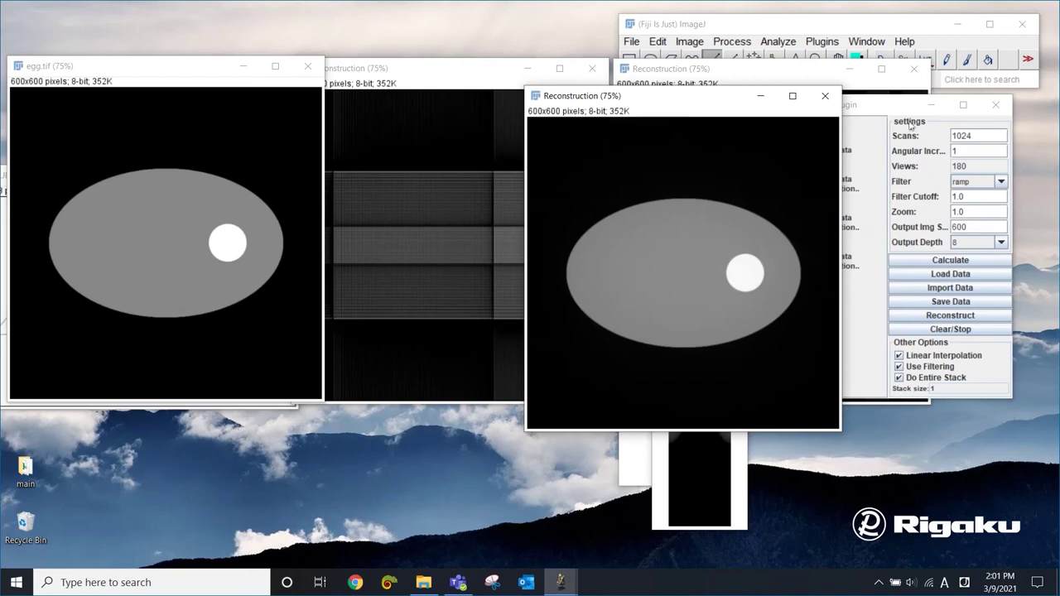
Step: Hide the Radon plugin and arrange egg.tif with the 2- and 6-projection reconstructions
click(934, 111)
click(933, 106)
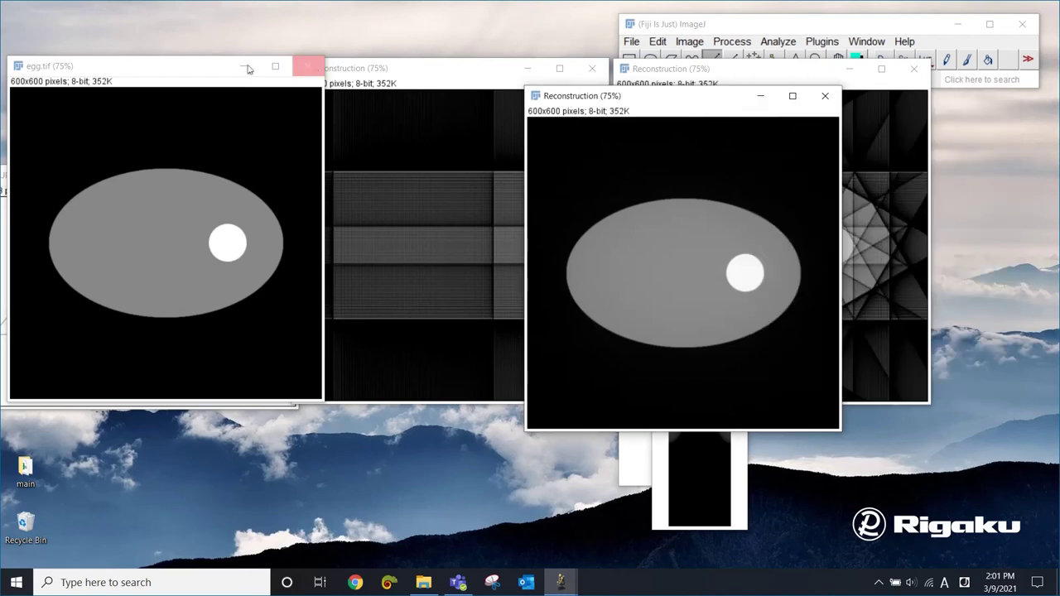
drag(170, 66, 164, 14)
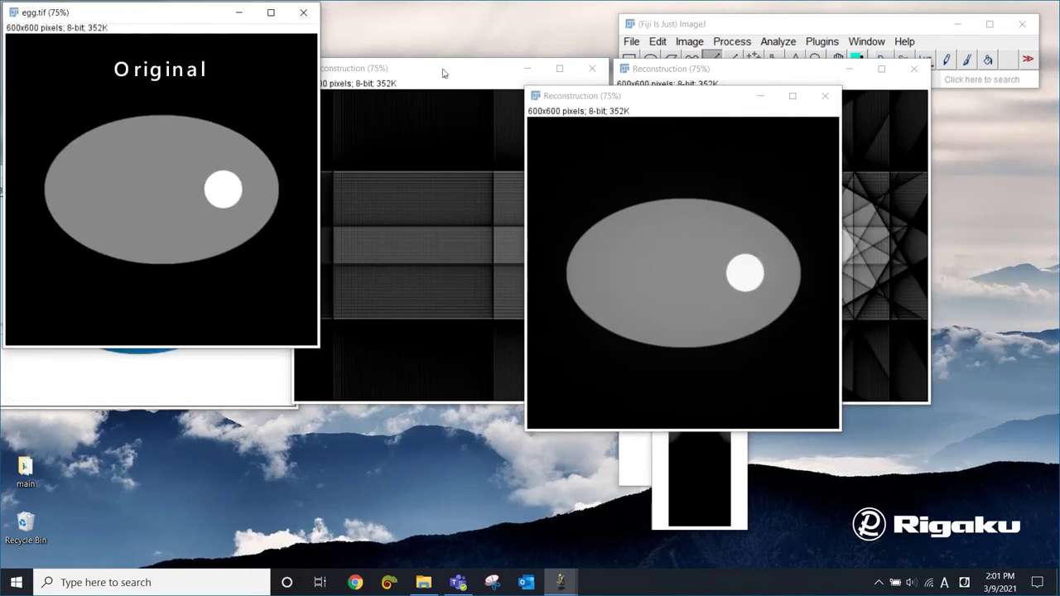
drag(442, 71, 310, 248)
drag(785, 73, 622, 237)
drag(652, 102, 877, 248)
Step: Close the 180x1024 and 2x1024 sinograms and place the 180-projection reconstruction beside egg.tif
click(731, 155)
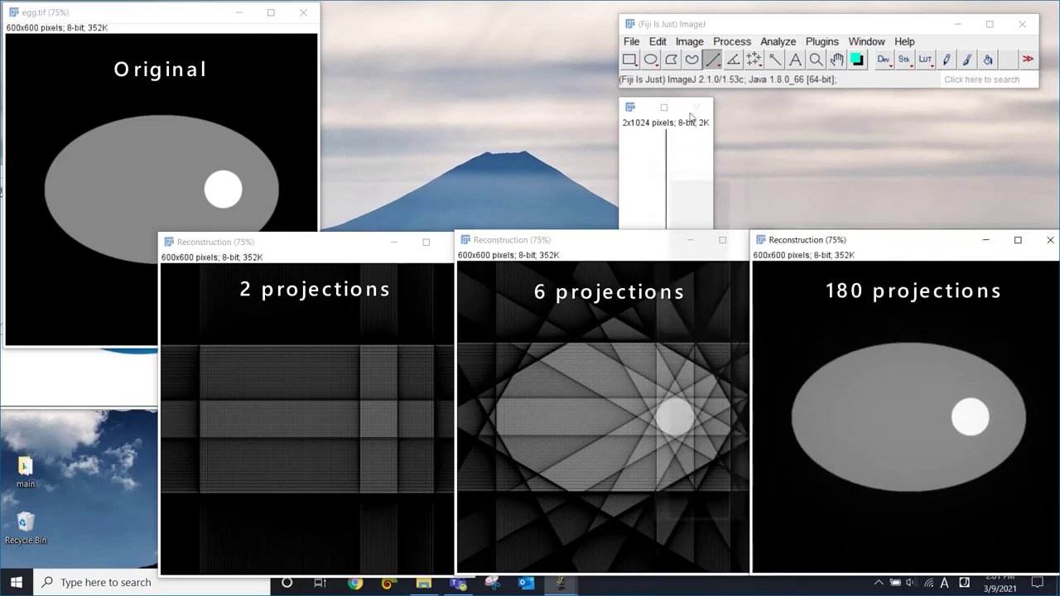
click(697, 109)
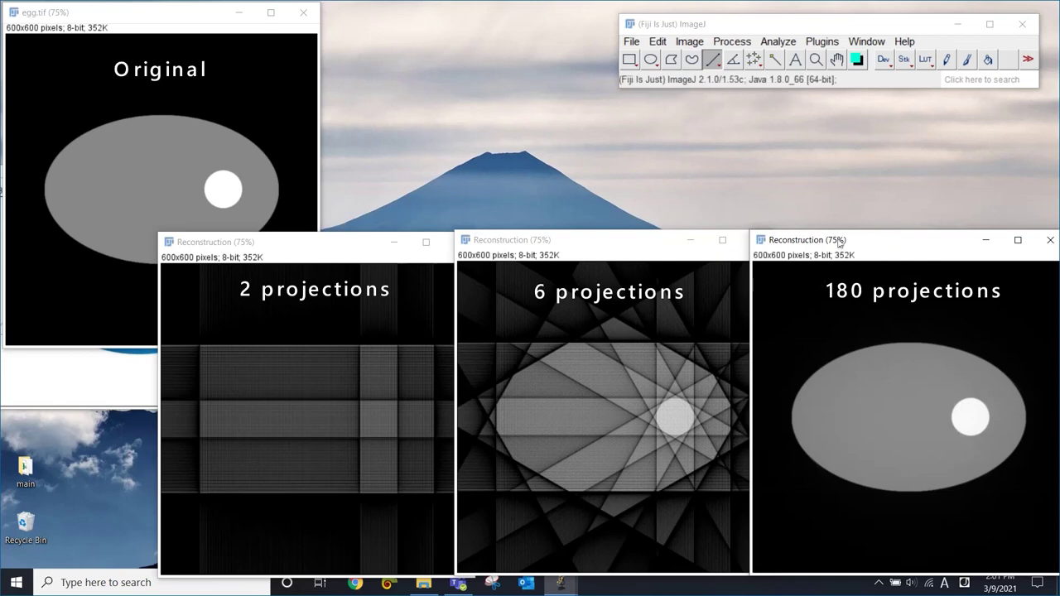
drag(838, 240, 703, 27)
drag(191, 14, 407, 22)
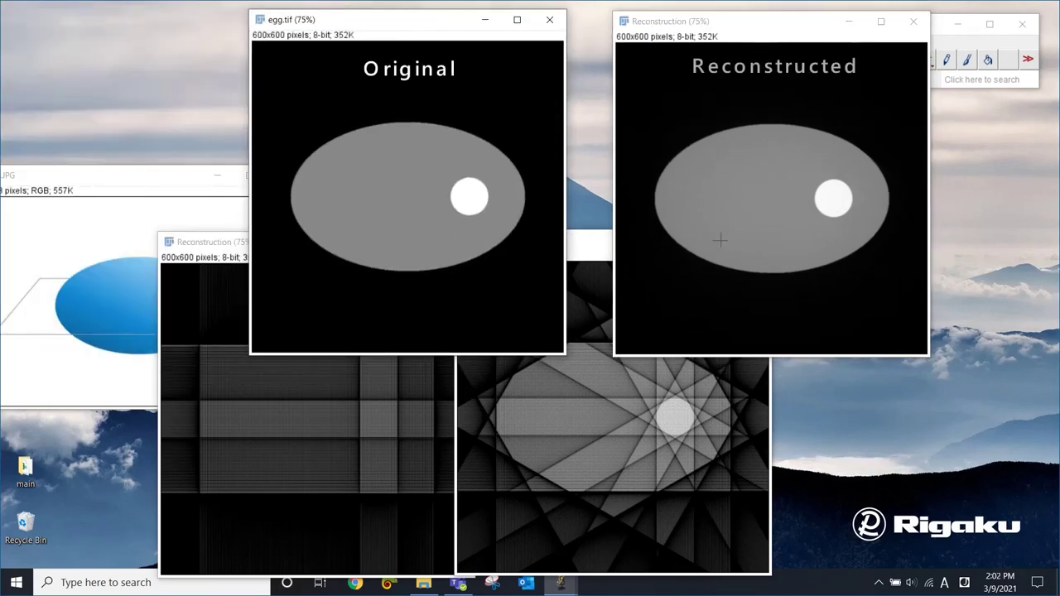